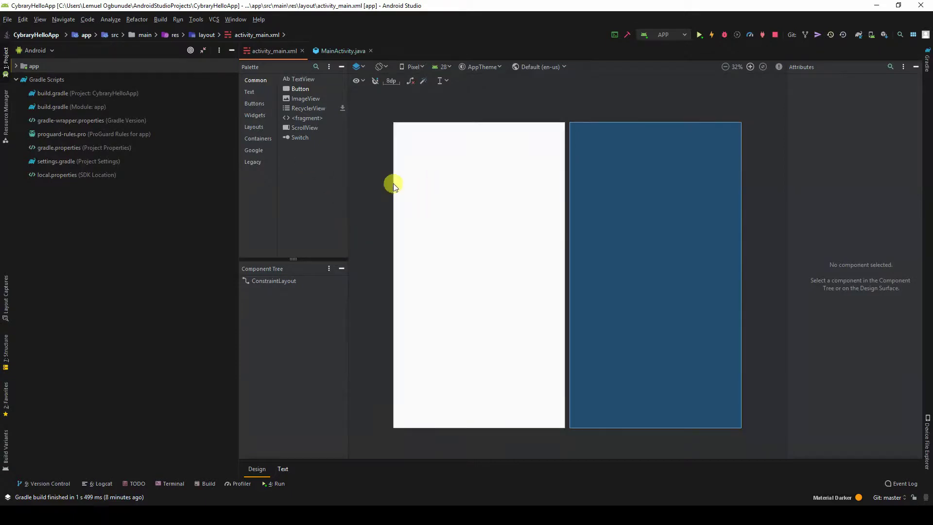
- Show the Palette's Text widgets, such as Plain Text, Password and E-mail
{"action": "left_click", "coordinate": [248, 92]}
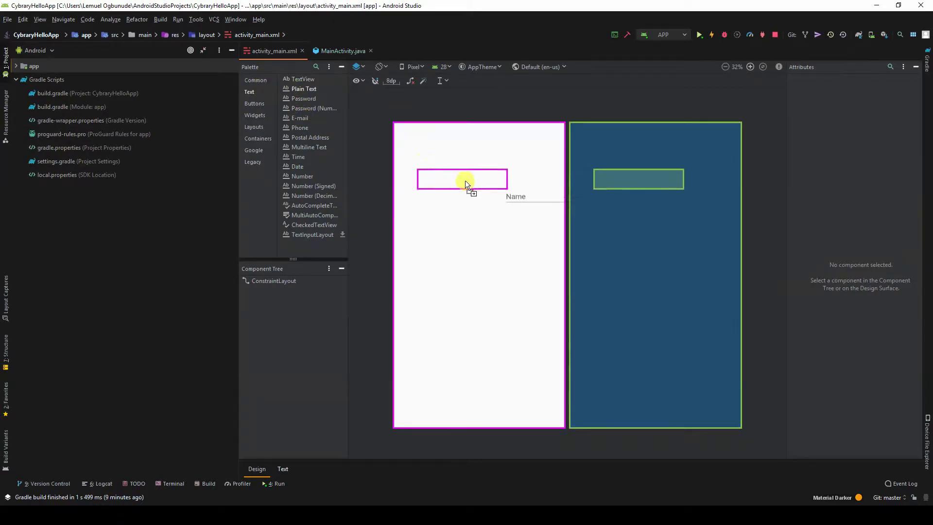
- Add the Name and Password fields, centred and constrained at the top of the layout
{"action": "mouse_move", "coordinate": [296, 91]}
{"action": "left_mouse_down"}
{"action": "mouse_move", "coordinate": [433, 184]}
{"action": "mouse_move", "coordinate": [395, 183]}
{"action": "left_mouse_up"}
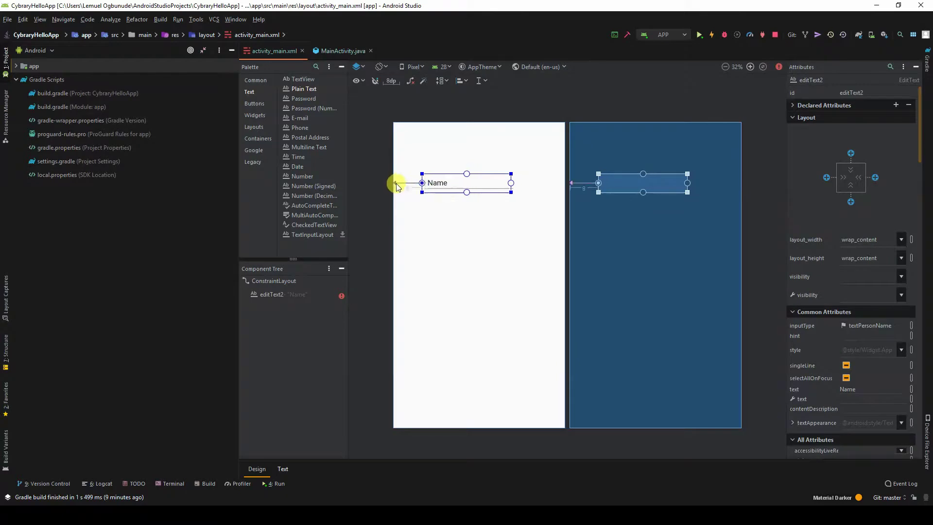
{"action": "mouse_move", "coordinate": [487, 183]}
{"action": "left_mouse_down"}
{"action": "mouse_move", "coordinate": [577, 196]}
{"action": "mouse_move", "coordinate": [566, 188]}
{"action": "left_mouse_up"}
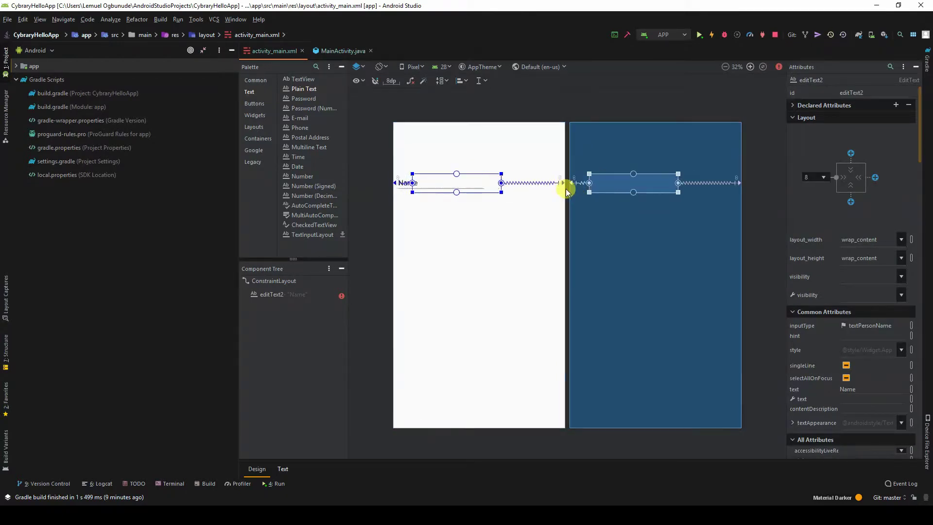
{"action": "left_click_drag", "start_coordinate": [479, 173], "coordinate": [478, 124]}
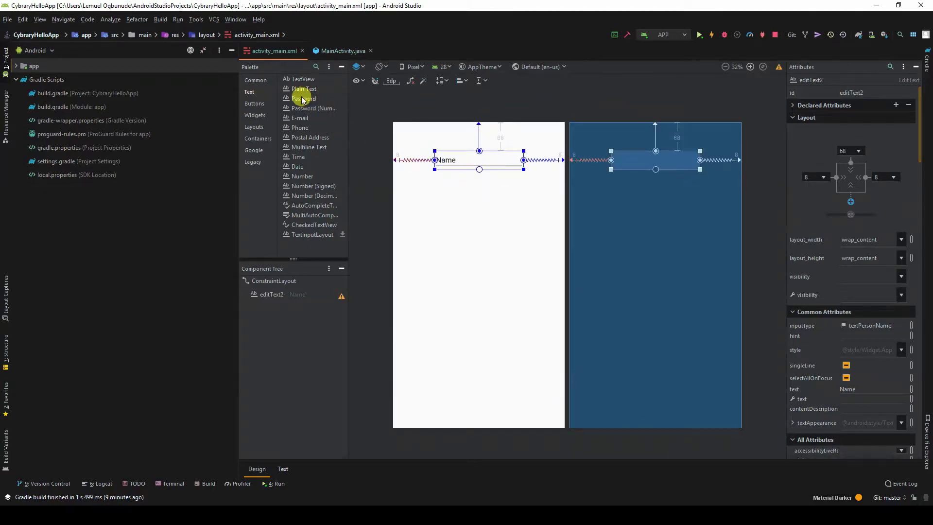
{"action": "mouse_move", "coordinate": [290, 99]}
{"action": "left_mouse_down"}
{"action": "mouse_move", "coordinate": [460, 204]}
{"action": "mouse_move", "coordinate": [396, 202]}
{"action": "left_mouse_up"}
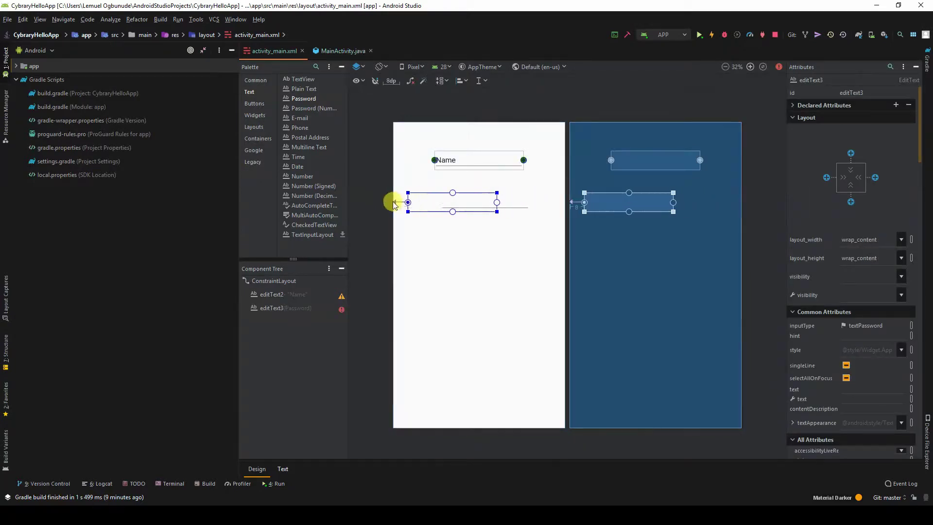
{"action": "left_click_drag", "start_coordinate": [485, 202], "coordinate": [563, 201]}
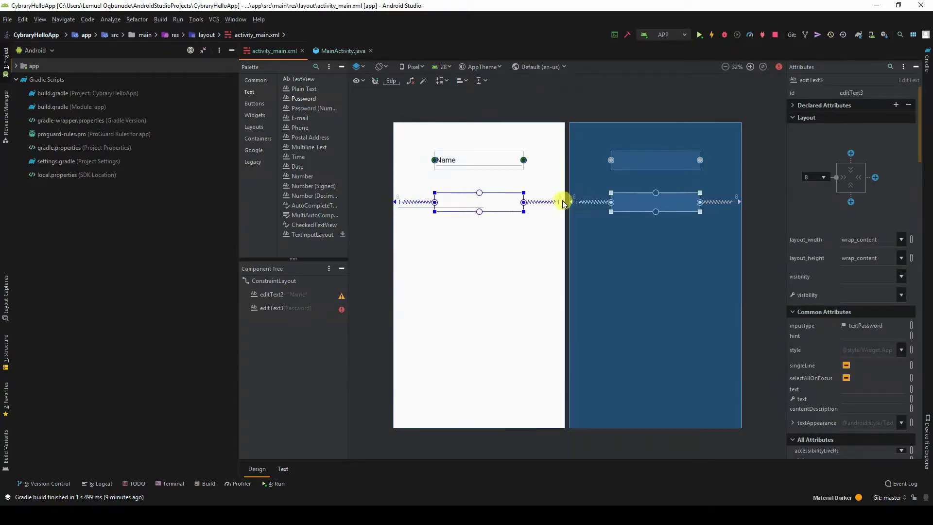
{"action": "left_click_drag", "start_coordinate": [478, 193], "coordinate": [479, 170]}
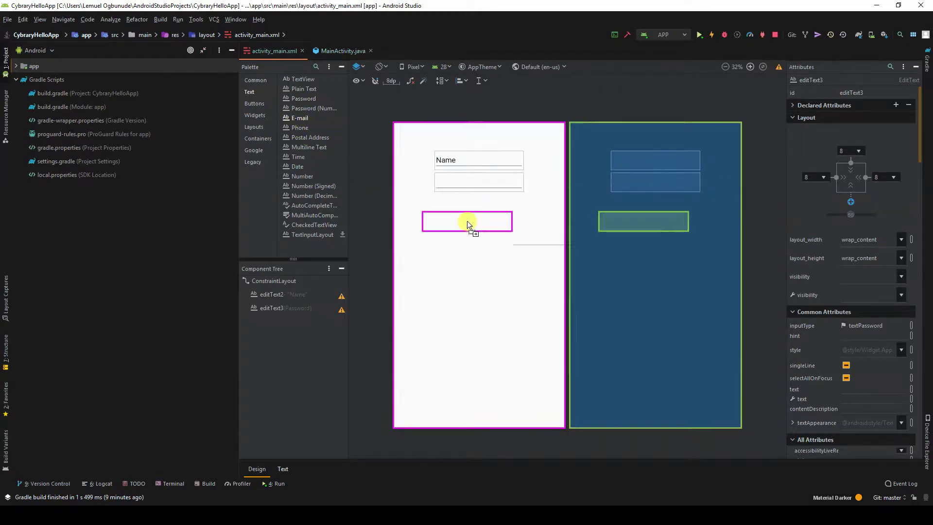
- Add centred E-mail and Number fields stacked below, then run the app
{"action": "mouse_move", "coordinate": [294, 118]}
{"action": "left_mouse_down"}
{"action": "mouse_move", "coordinate": [440, 209]}
{"action": "mouse_move", "coordinate": [394, 208]}
{"action": "left_mouse_up"}
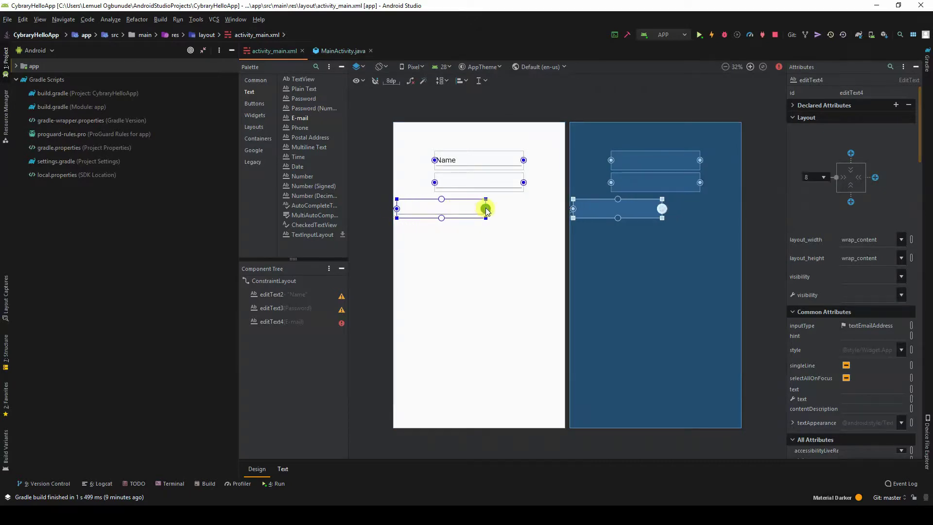
{"action": "left_click_drag", "start_coordinate": [484, 209], "coordinate": [563, 208]}
{"action": "left_click_drag", "start_coordinate": [478, 199], "coordinate": [479, 191]}
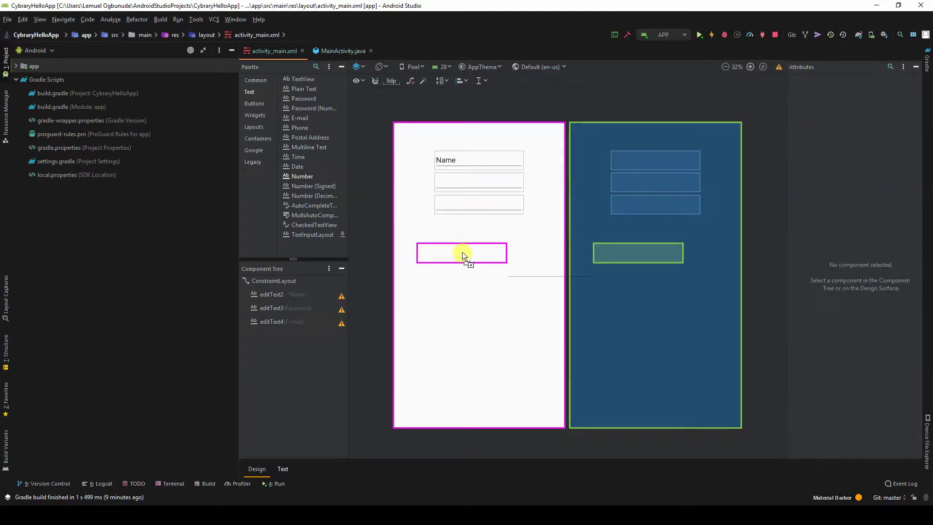
{"action": "mouse_move", "coordinate": [297, 177]}
{"action": "left_mouse_down"}
{"action": "mouse_move", "coordinate": [480, 236]}
{"action": "mouse_move", "coordinate": [395, 234]}
{"action": "left_mouse_up"}
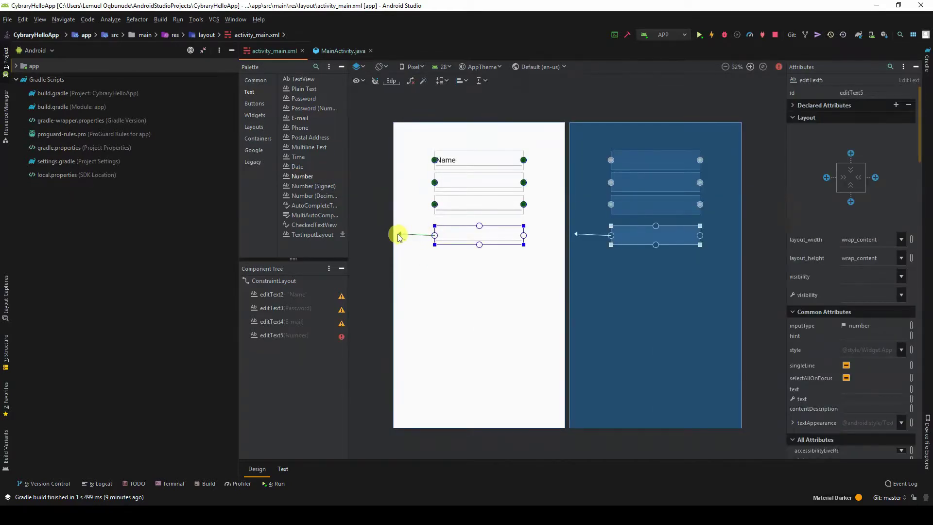
{"action": "left_click_drag", "start_coordinate": [486, 235], "coordinate": [562, 234]}
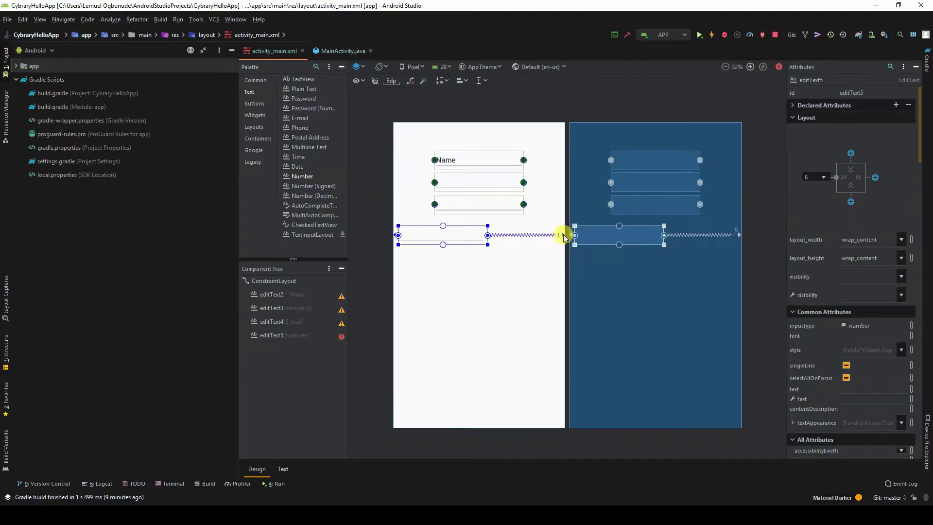
{"action": "left_click_drag", "start_coordinate": [479, 227], "coordinate": [479, 214]}
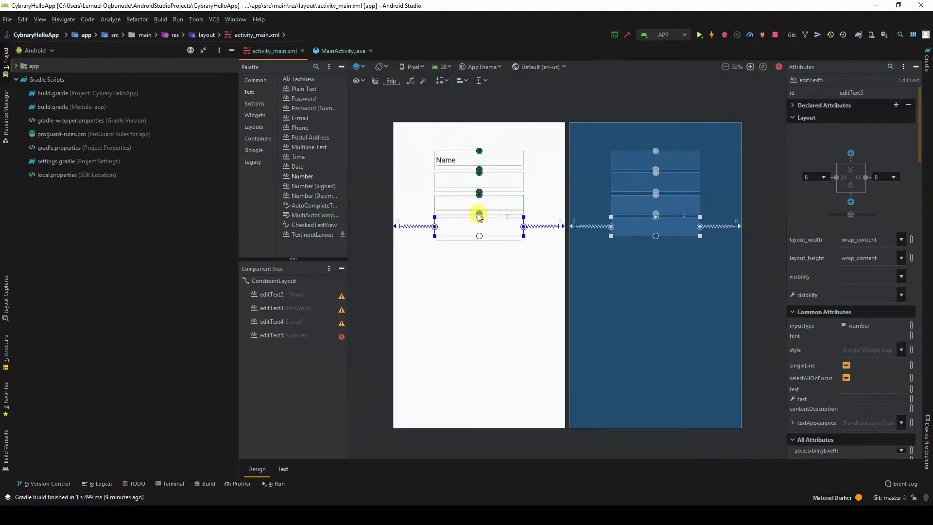
{"action": "key", "text": "shift+F10"}
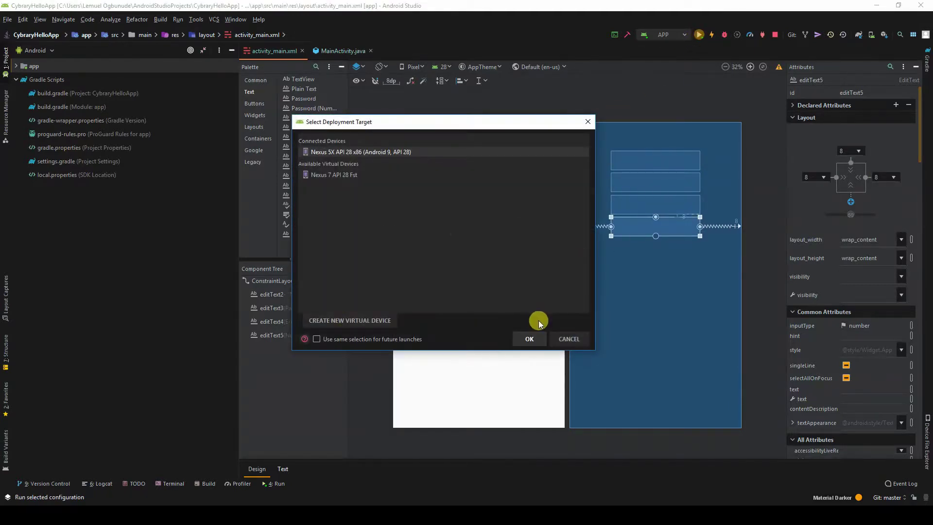
- Launch the app on the emulator and fill in the name and masked password
{"action": "left_click", "coordinate": [531, 340]}
{"action": "type", "text": "Name"}
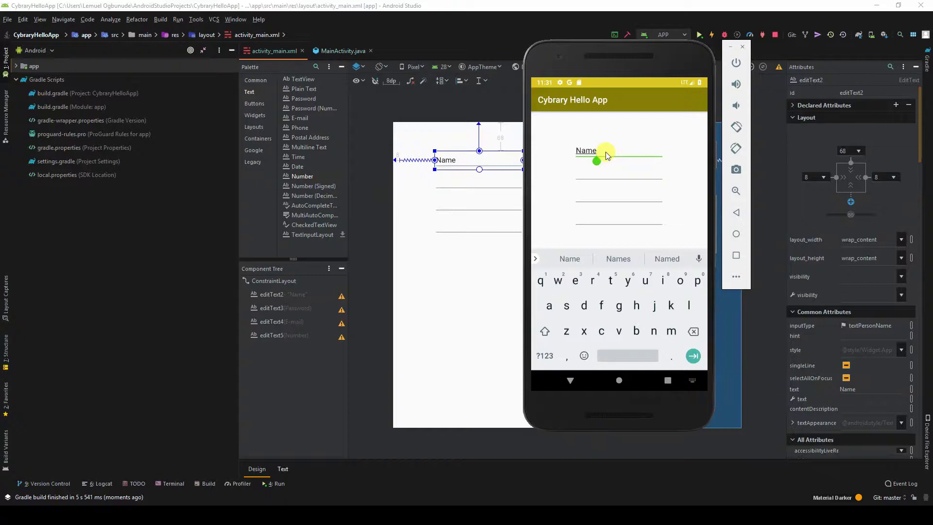
{"action": "type", "text": "232323sdsc"}
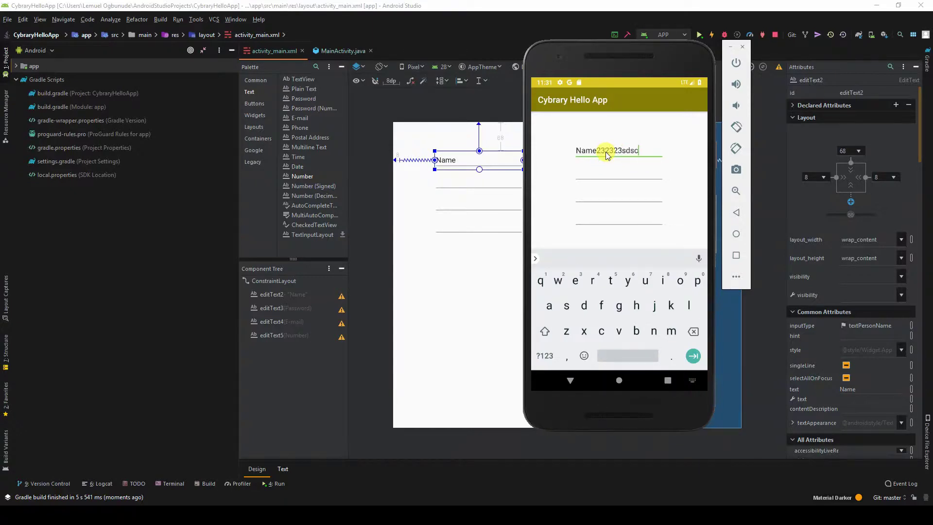
{"action": "left_click", "coordinate": [625, 179]}
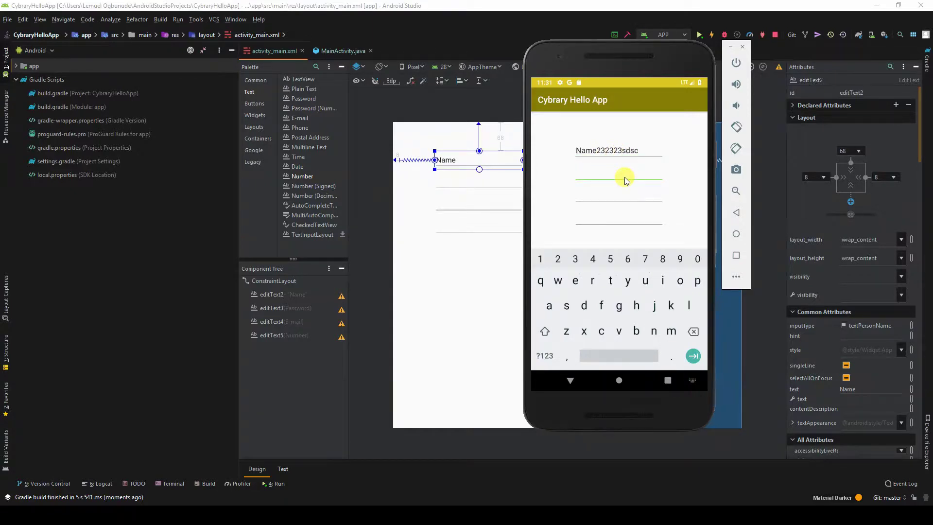
{"action": "type", "text": "s"}
{"action": "type", "text": "dsdsds"}
{"action": "left_click", "coordinate": [611, 196]}
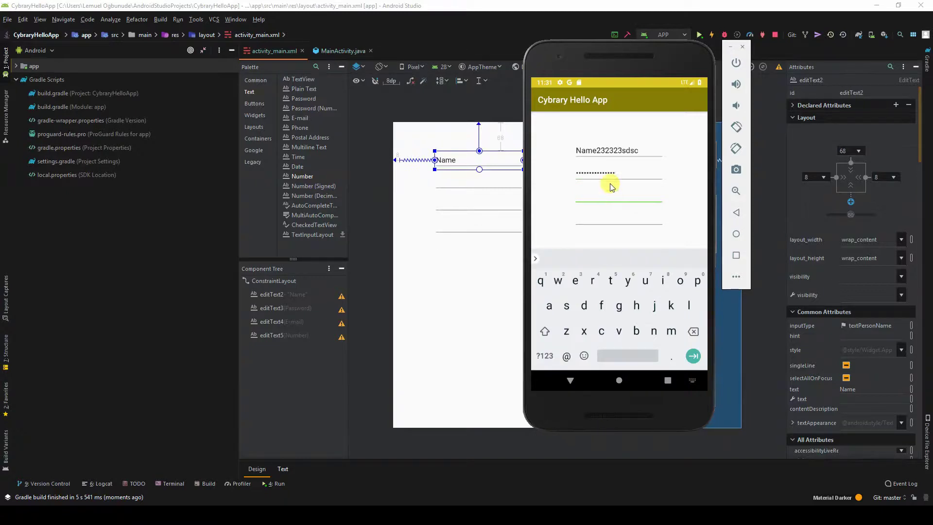
{"action": "left_click", "coordinate": [613, 180]}
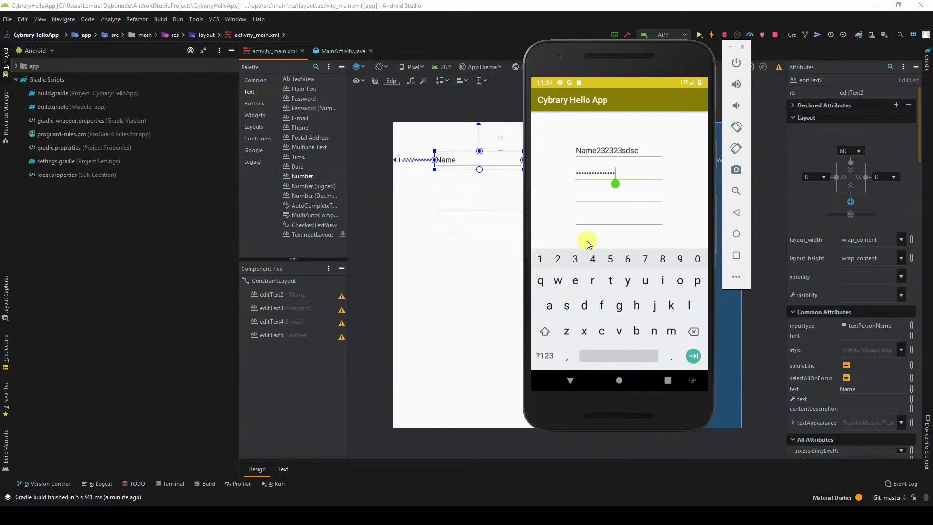
{"action": "left_click", "coordinate": [584, 203]}
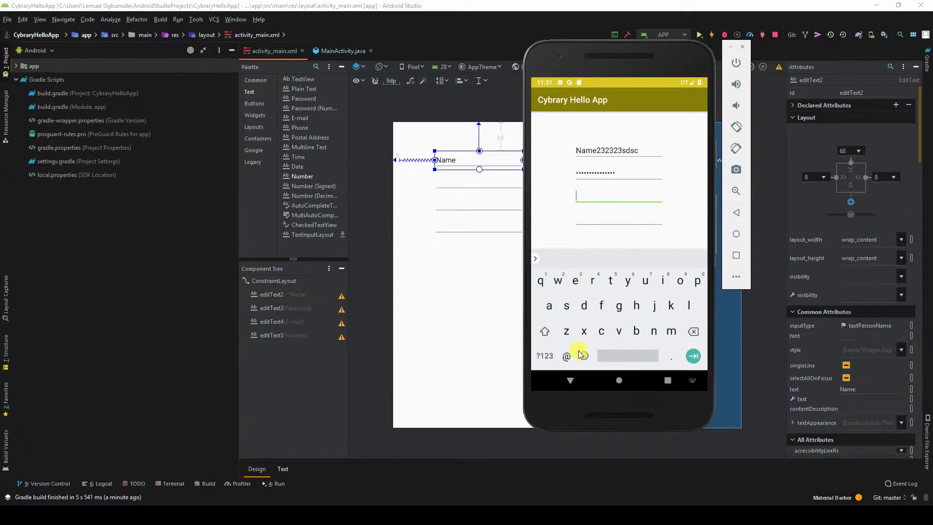
{"action": "left_click", "coordinate": [567, 335]}
{"action": "left_click", "coordinate": [567, 334]}
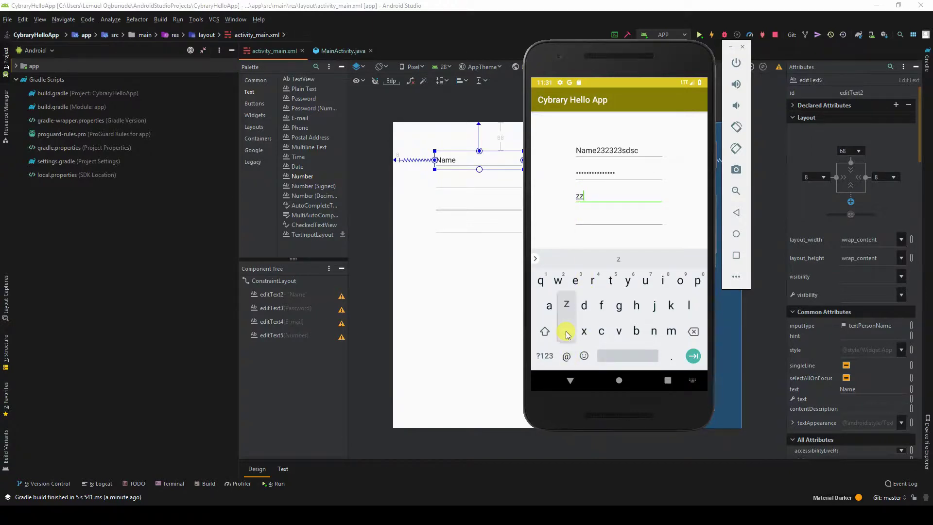
{"action": "left_click", "coordinate": [566, 356]}
{"action": "left_click", "coordinate": [607, 315]}
{"action": "left_click", "coordinate": [607, 315]}
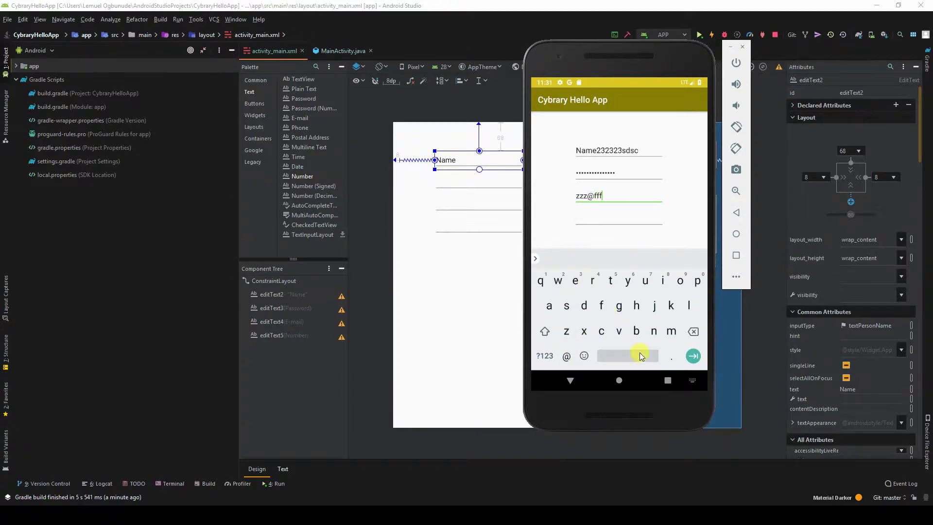
{"action": "left_click", "coordinate": [672, 357]}
{"action": "left_click", "coordinate": [617, 334]}
{"action": "left_click", "coordinate": [617, 334]}
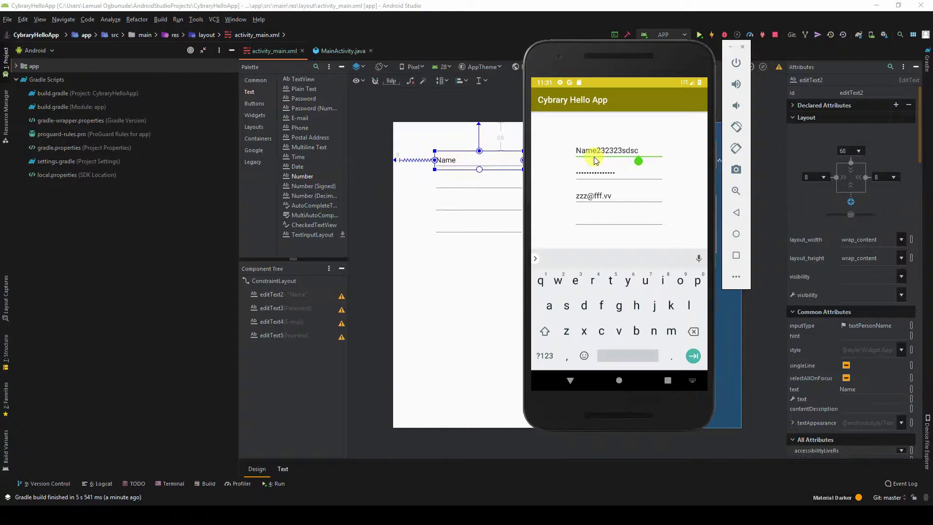
- Enter 55459 in the number field and return to the layout editor
{"action": "left_click", "coordinate": [589, 222]}
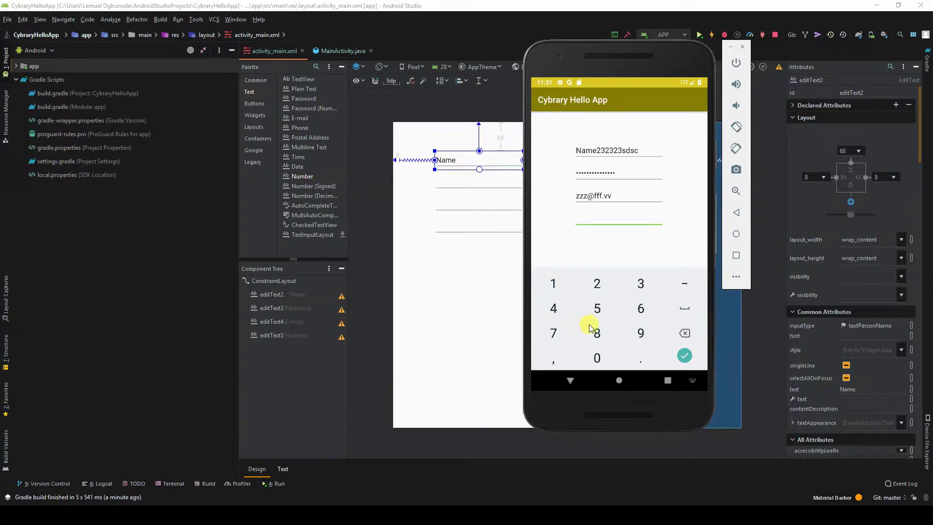
{"action": "type", "text": "55459"}
{"action": "left_click", "coordinate": [677, 156]}
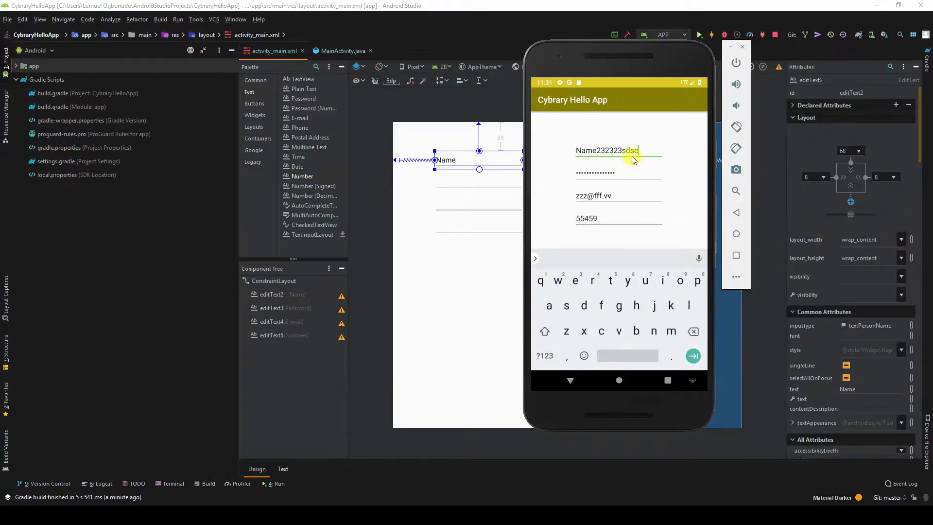
{"action": "left_click", "coordinate": [580, 352]}
{"action": "left_click", "coordinate": [547, 357]}
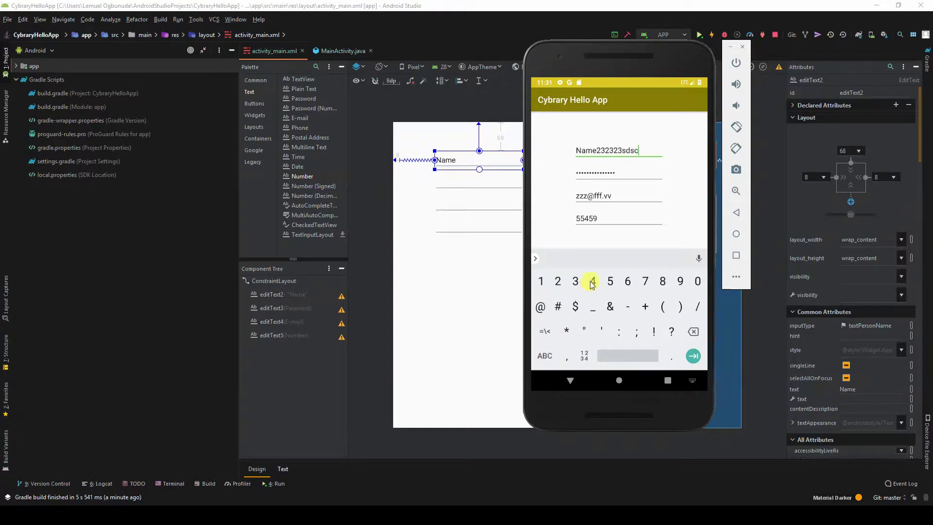
{"action": "left_click", "coordinate": [543, 357]}
{"action": "left_click", "coordinate": [605, 223]}
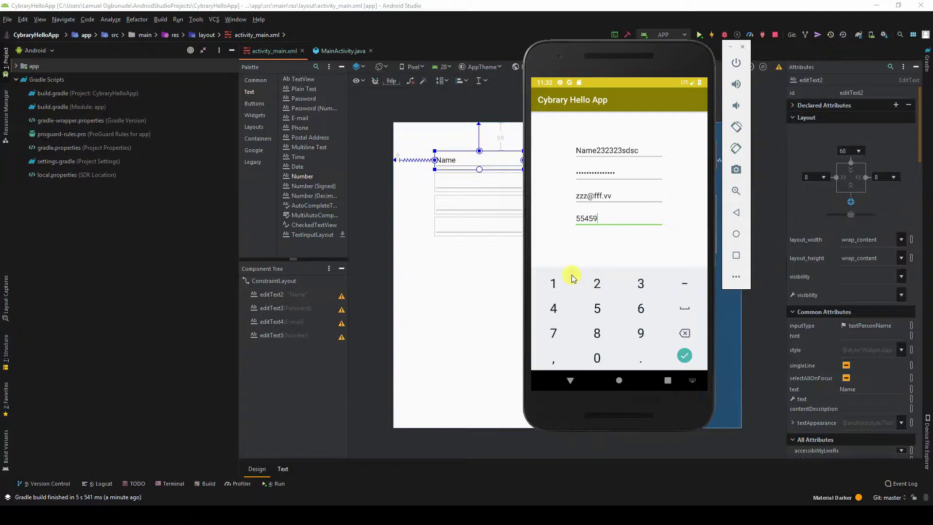
{"action": "left_click", "coordinate": [495, 288]}
- Replace the four text fields with two number fields and a button beneath them
{"action": "left_click_drag", "start_coordinate": [514, 328], "coordinate": [423, 130]}
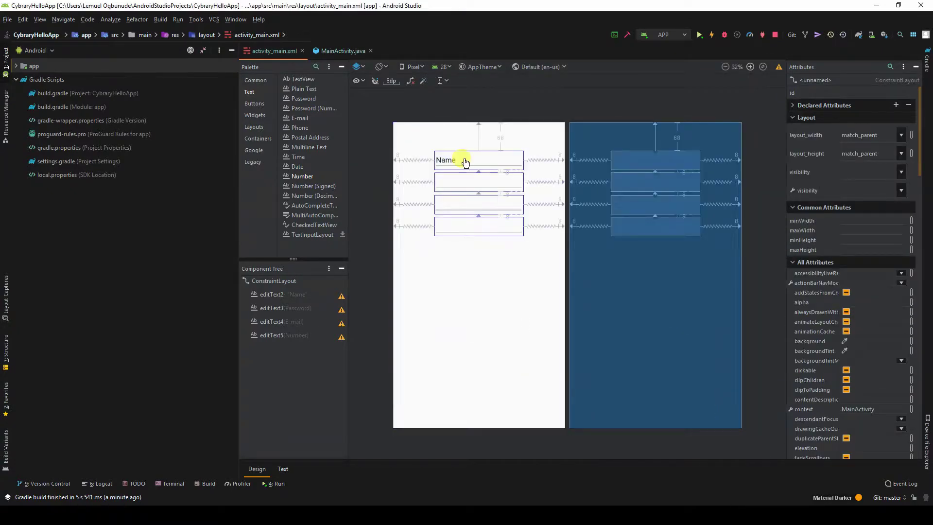
{"action": "key", "text": "Delete"}
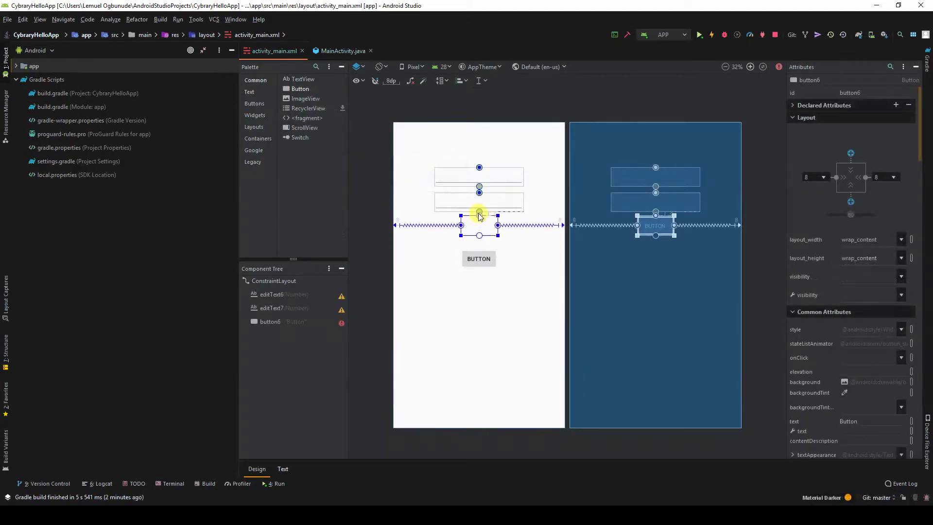
{"action": "left_click_drag", "start_coordinate": [475, 254], "coordinate": [479, 211]}
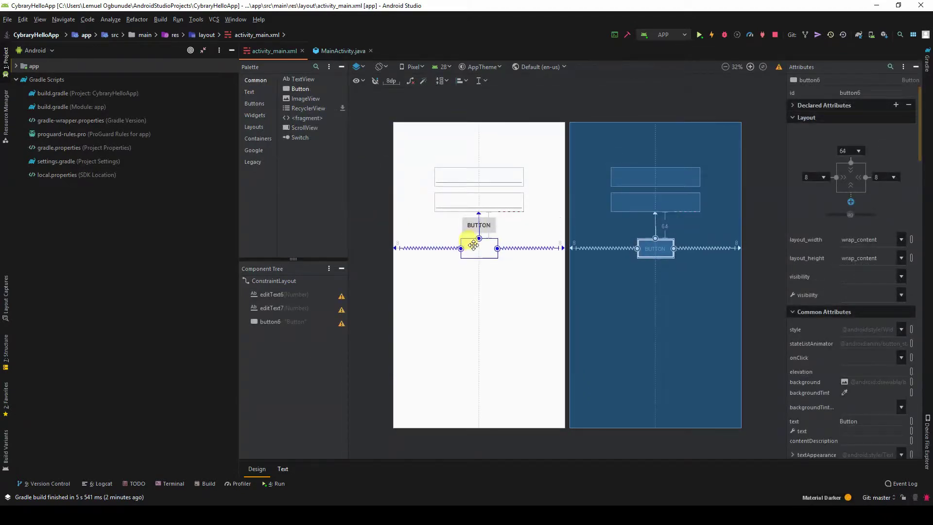
{"action": "left_click", "coordinate": [500, 183]}
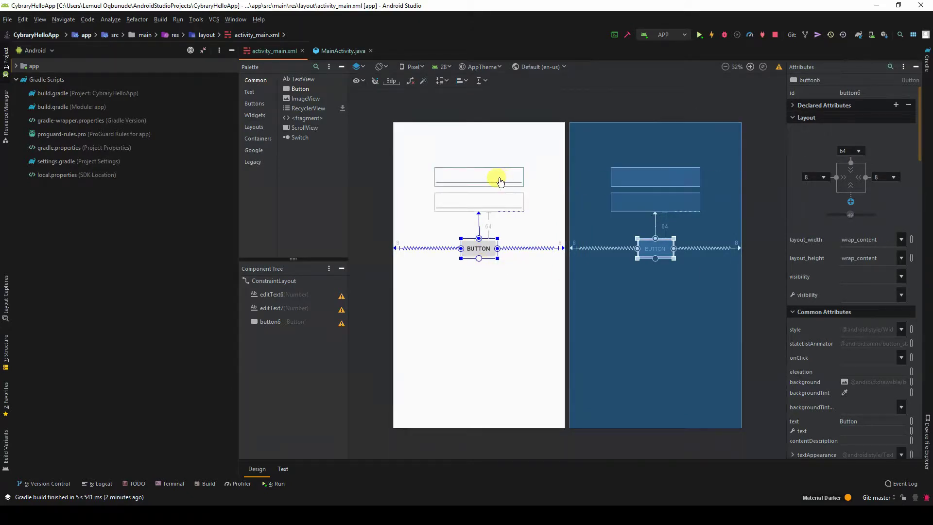
{"action": "left_click", "coordinate": [468, 208]}
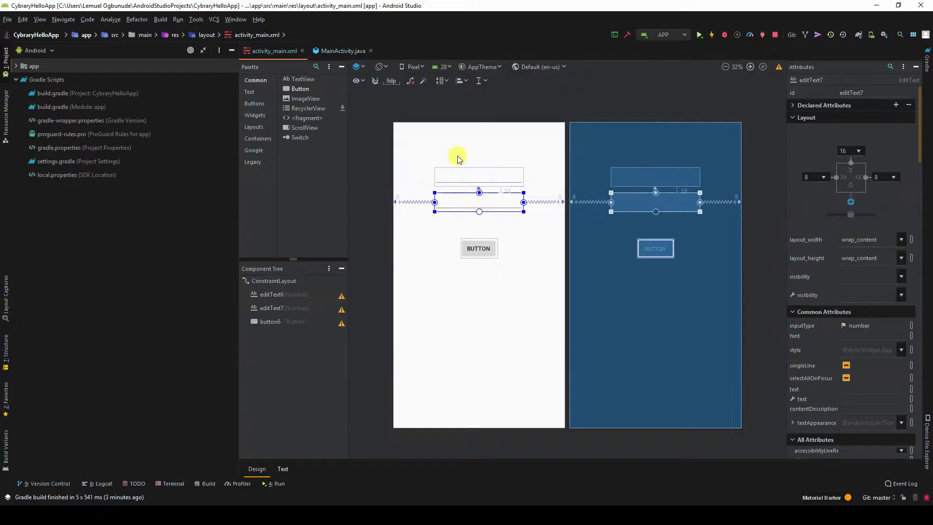
- In the layout XML, give the first number field the hint 'Enter first number'
{"action": "left_click", "coordinate": [283, 469]}
{"action": "left_click", "coordinate": [768, 182]}
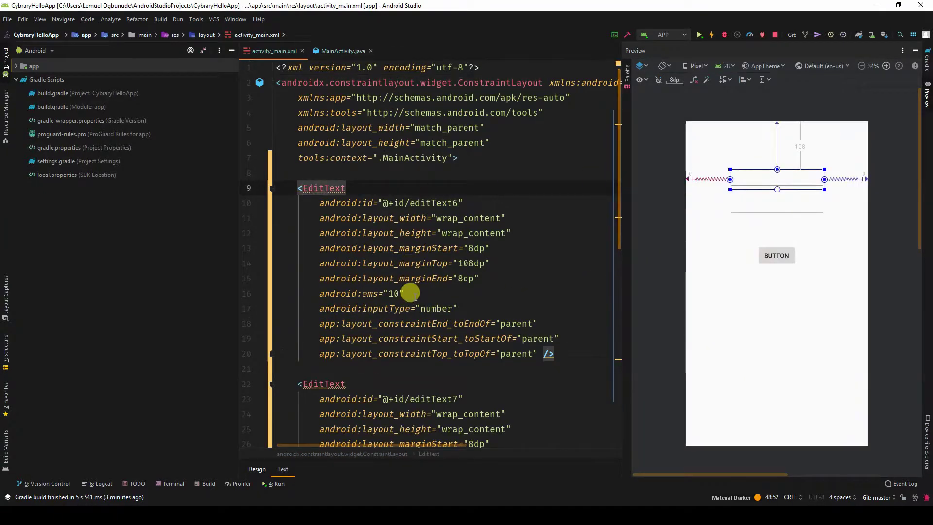
{"action": "left_click", "coordinate": [423, 289]}
{"action": "key", "text": "Return"}
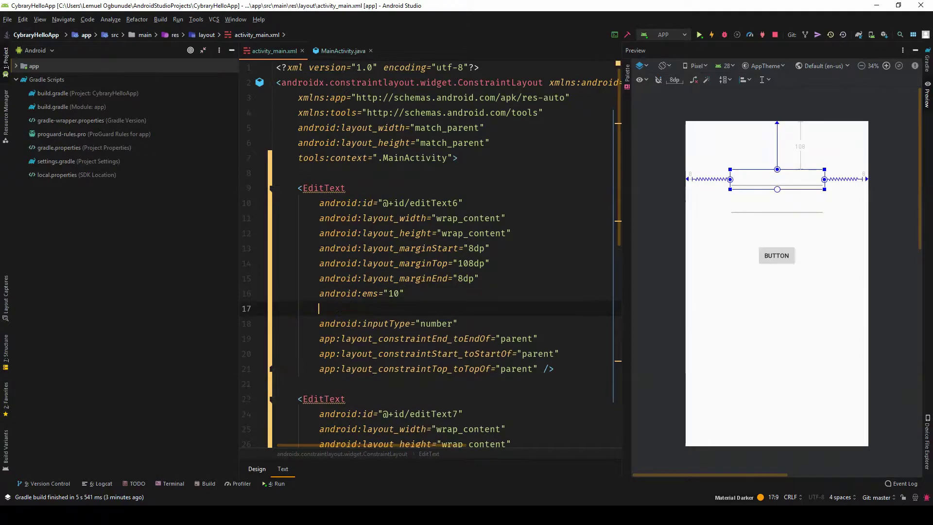
{"action": "type", "text": "ahin"}
{"action": "key", "text": "Return"}
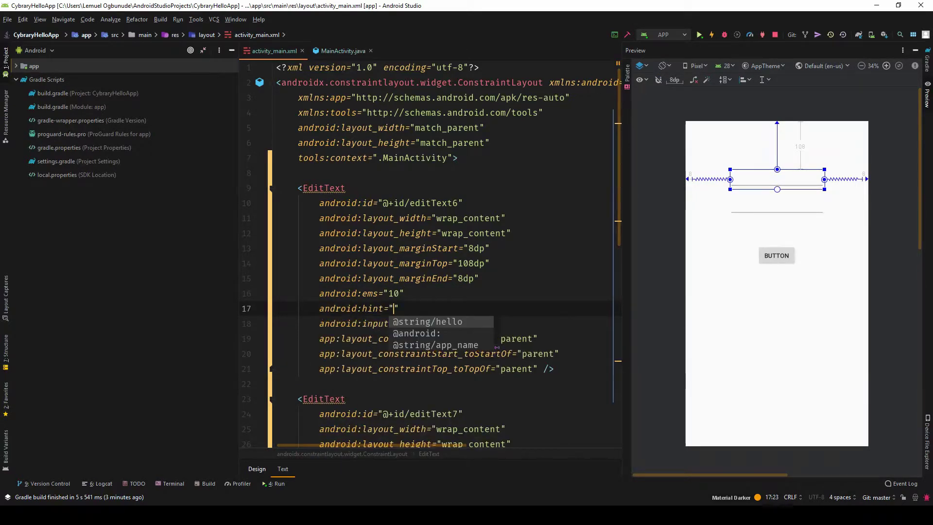
{"action": "type", "text": "Enter fir"}
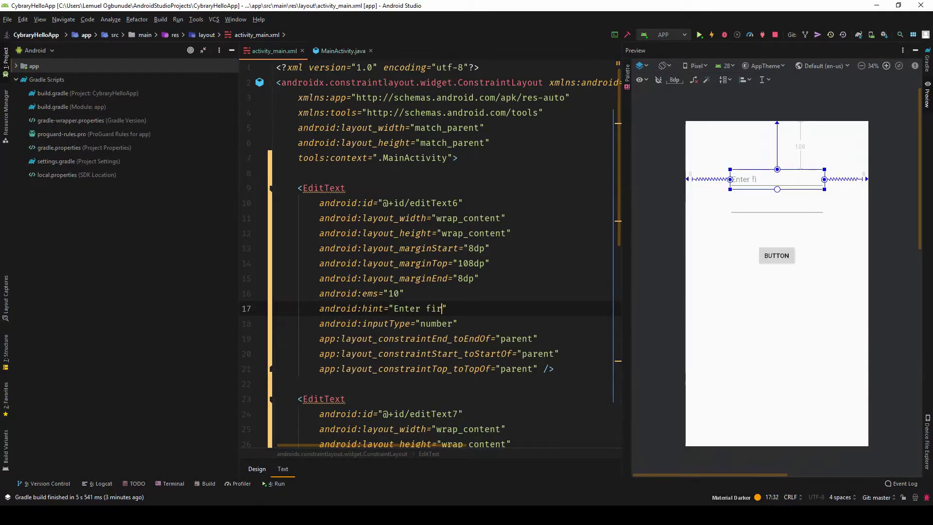
{"action": "type", "text": "st number"}
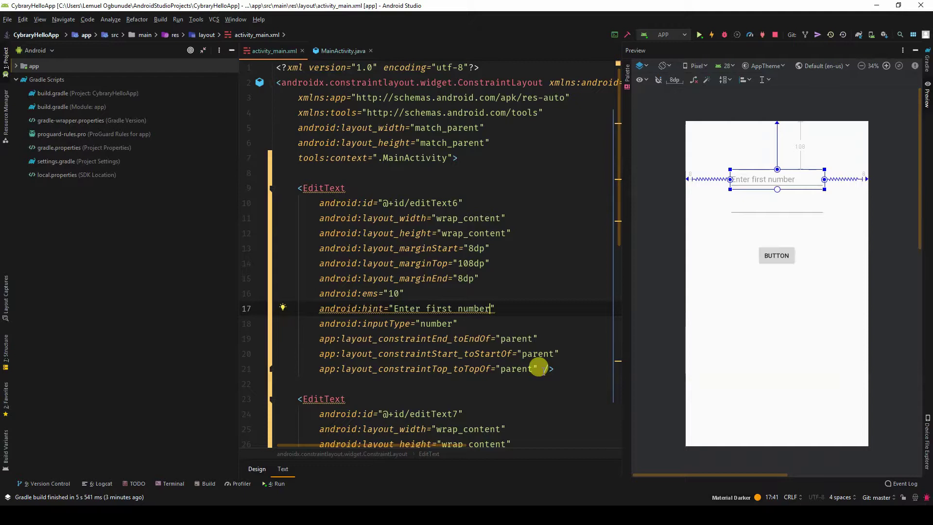
- Try another inputType on the first field, then restore it to number
{"action": "left_click_drag", "start_coordinate": [537, 369], "coordinate": [305, 203]}
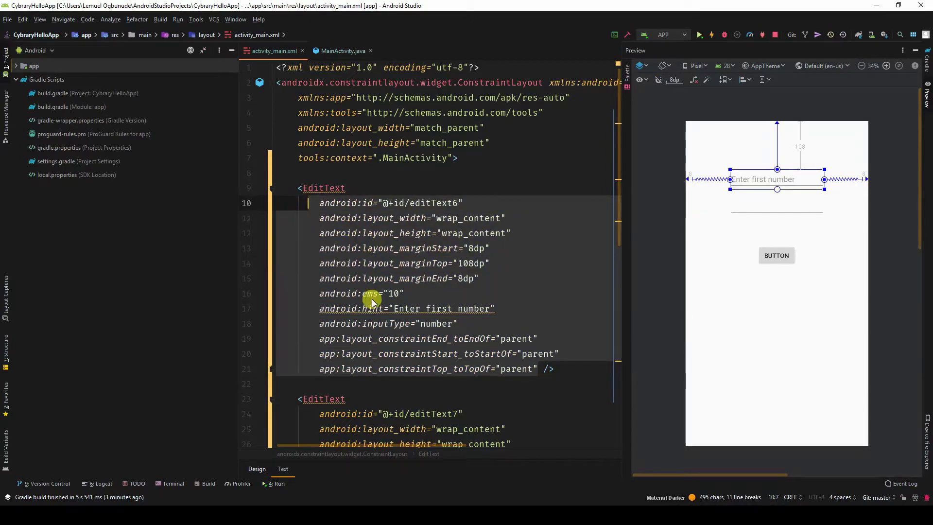
{"action": "left_click", "coordinate": [439, 295]}
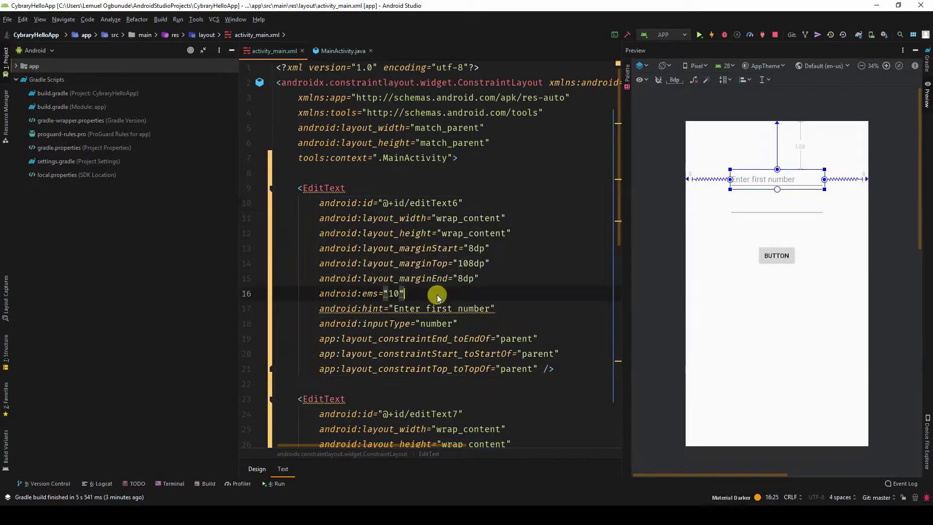
{"action": "left_click_drag", "start_coordinate": [318, 323], "coordinate": [457, 323]}
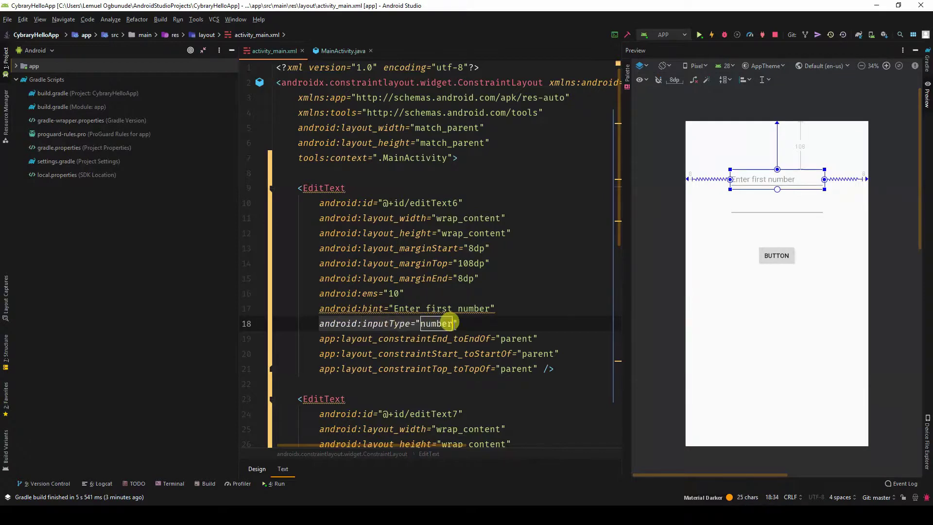
{"action": "left_click", "coordinate": [397, 353]}
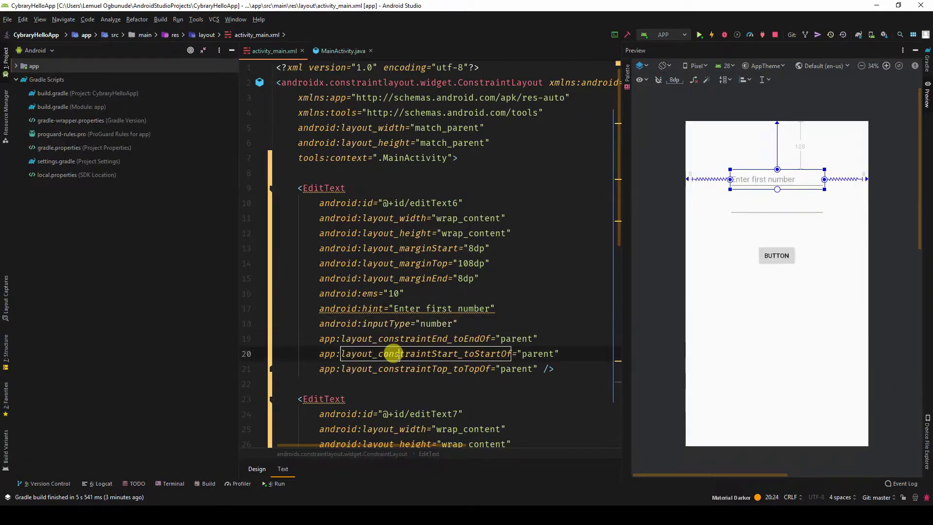
{"action": "left_click_drag", "start_coordinate": [458, 323], "coordinate": [318, 323]}
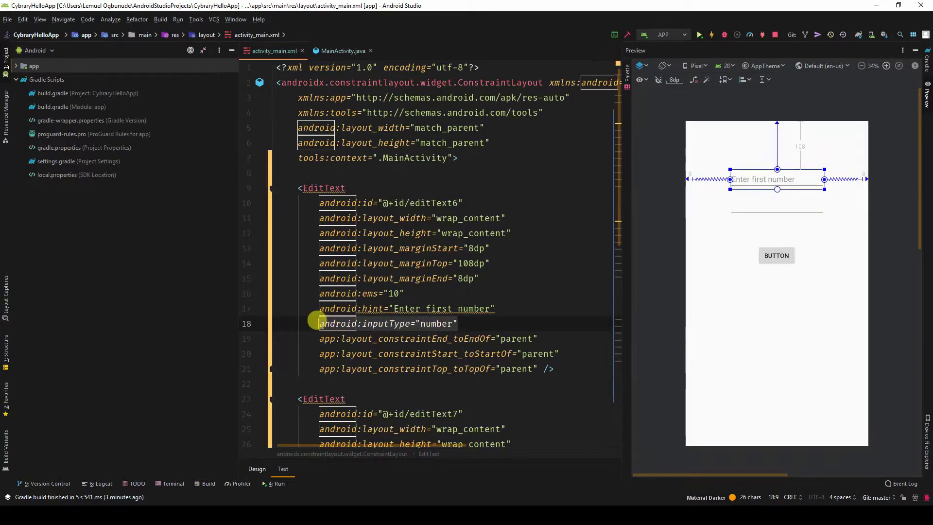
{"action": "left_click", "coordinate": [459, 338]}
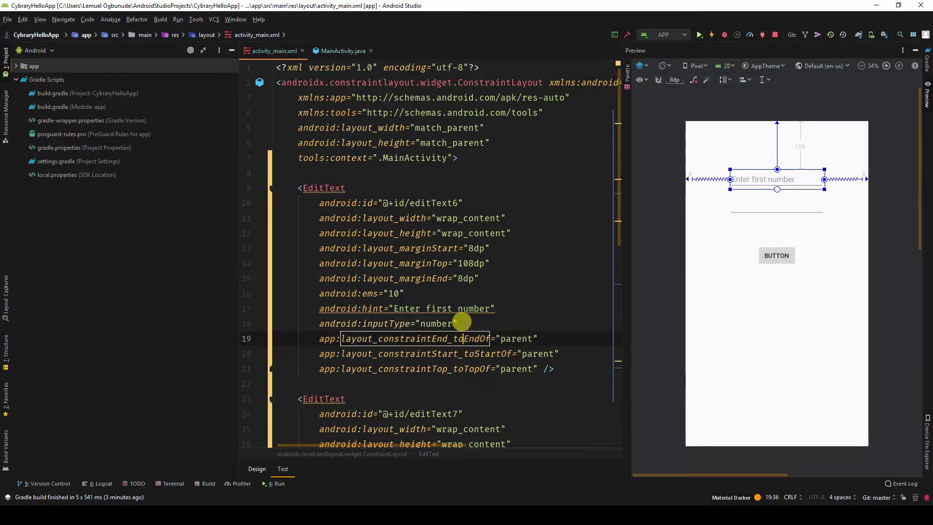
{"action": "left_click_drag", "start_coordinate": [458, 323], "coordinate": [312, 323]}
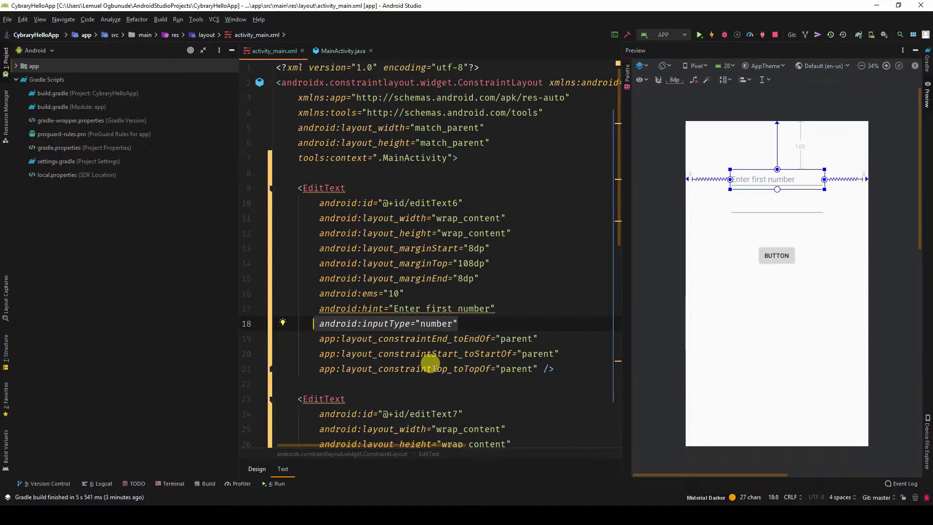
{"action": "double_click", "coordinate": [435, 324]}
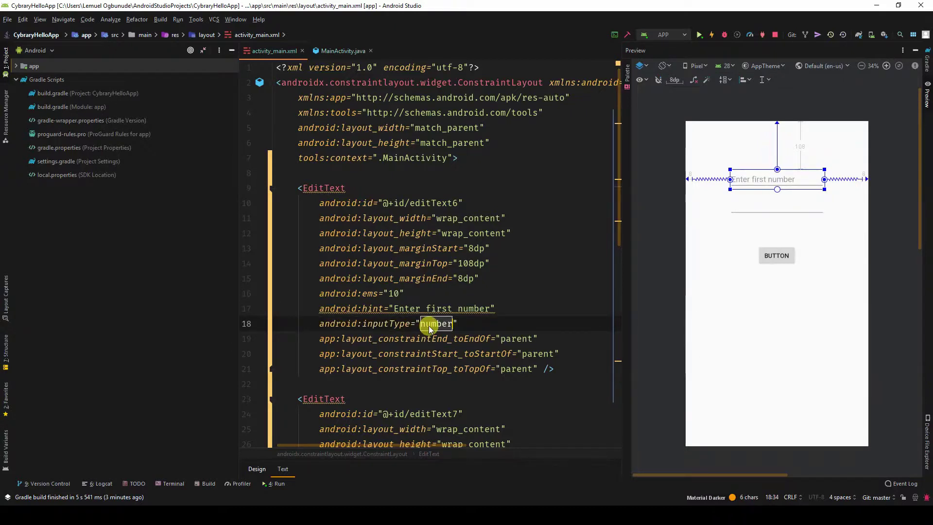
{"action": "type", "text": "te"}
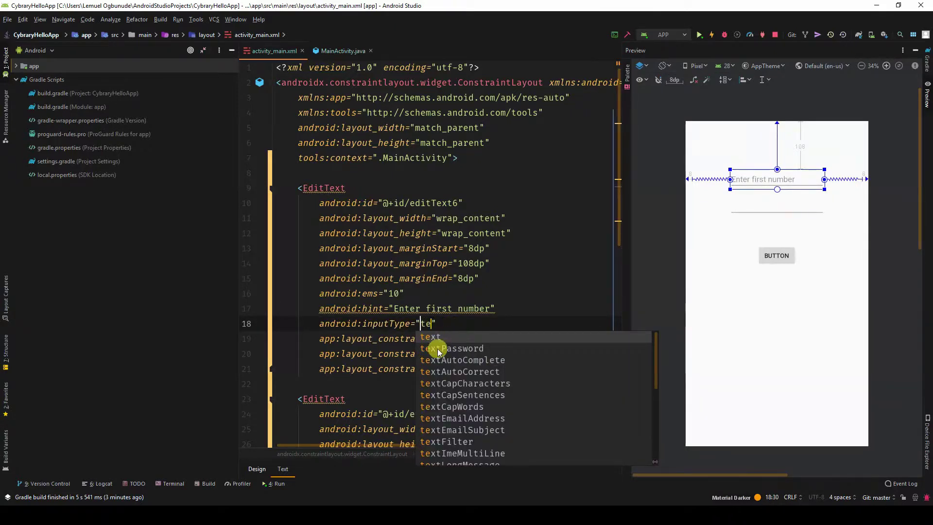
{"action": "scroll", "coordinate": [451, 375], "scroll_direction": "down", "scroll_amount": 1}
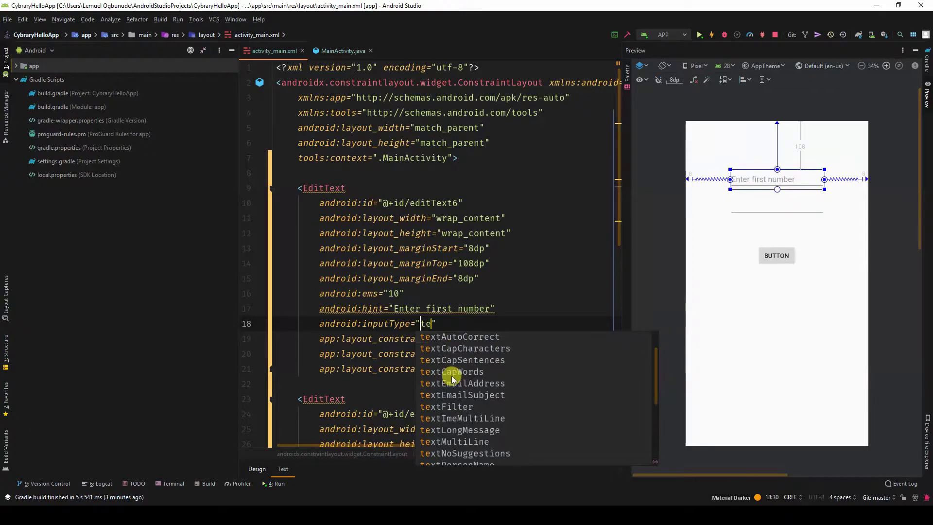
{"action": "scroll", "coordinate": [452, 375], "scroll_direction": "down", "scroll_amount": 2}
{"action": "scroll", "coordinate": [451, 375], "scroll_direction": "down", "scroll_amount": 1}
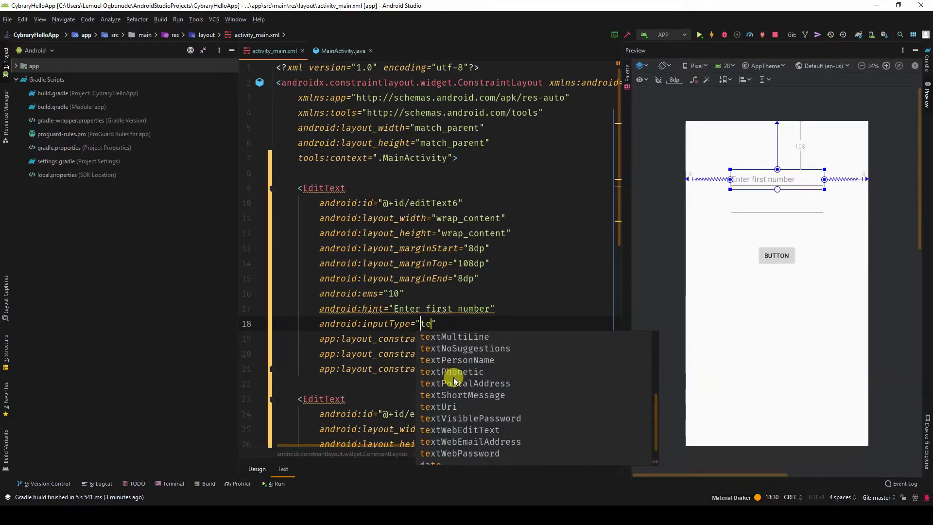
{"action": "scroll", "coordinate": [455, 377], "scroll_direction": "up", "scroll_amount": 3}
{"action": "left_click", "coordinate": [438, 322]}
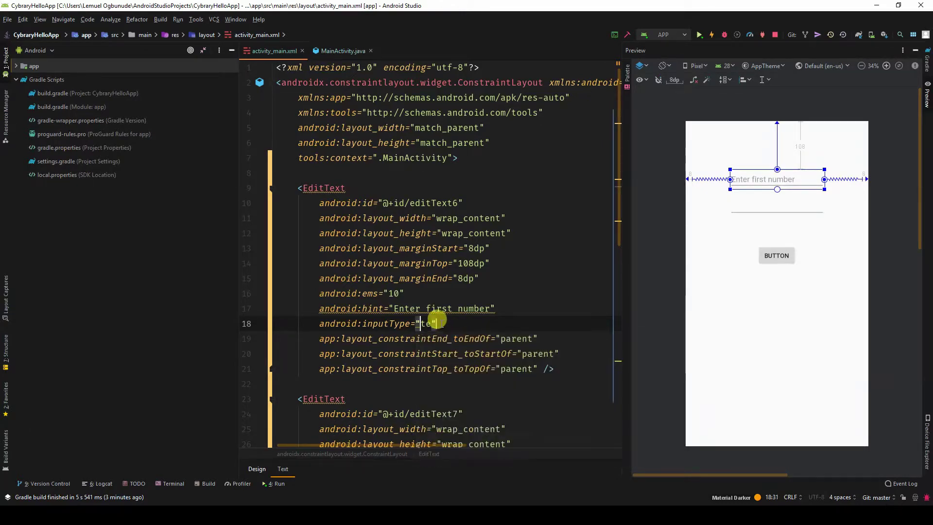
{"action": "type", "text": "number"}
{"action": "double_click", "coordinate": [434, 322]}
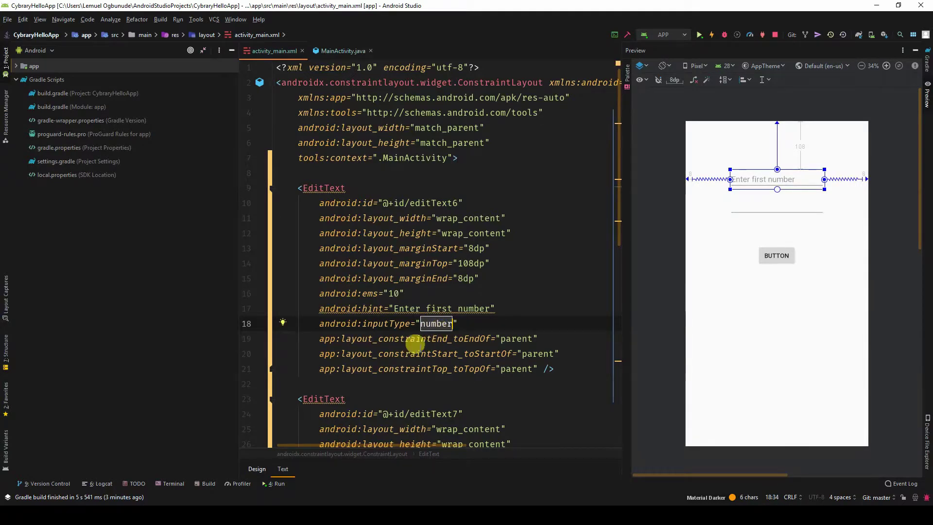
{"action": "scroll", "coordinate": [429, 339], "scroll_direction": "down", "scroll_amount": 3}
{"action": "scroll", "coordinate": [429, 338], "scroll_direction": "down", "scroll_amount": 1}
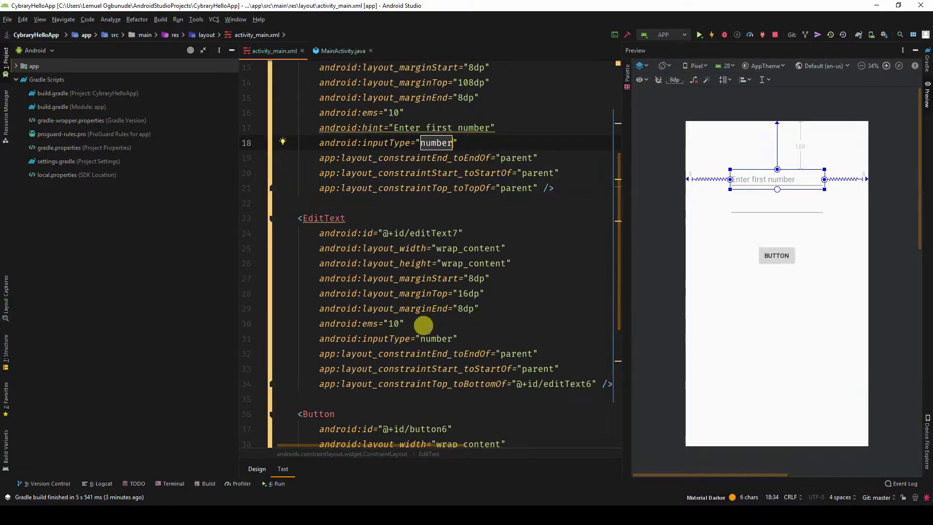
- Give the second field the hint 'Enter second number' and label the button 'Add'
{"action": "left_click", "coordinate": [424, 326]}
{"action": "key", "text": "Return"}
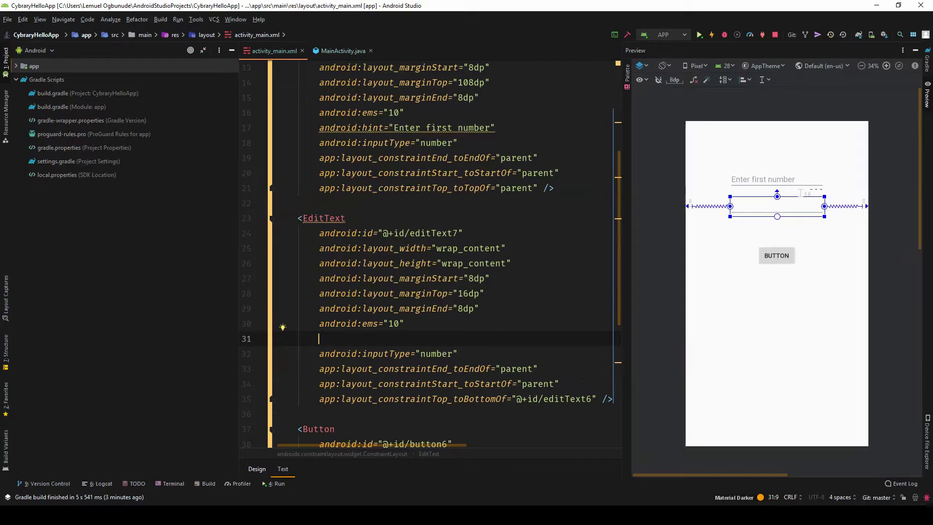
{"action": "type", "text": "hin"}
{"action": "key", "text": "Return"}
{"action": "type", "text": "Em"}
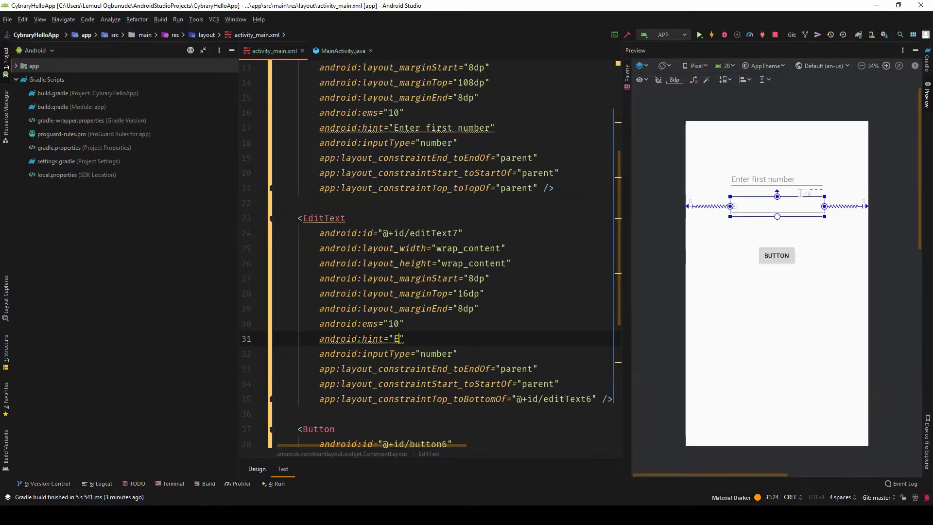
{"action": "type", "text": "nter"}
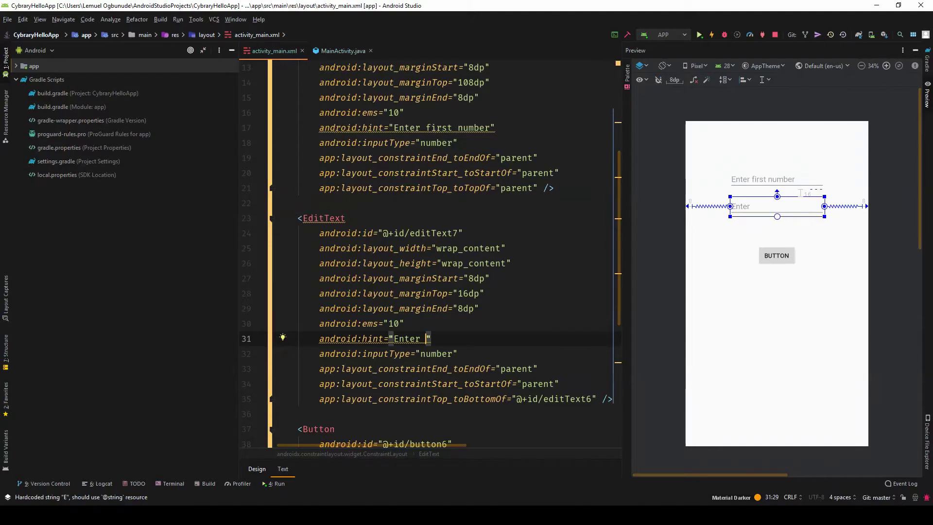
{"action": "type", "text": " second nu"}
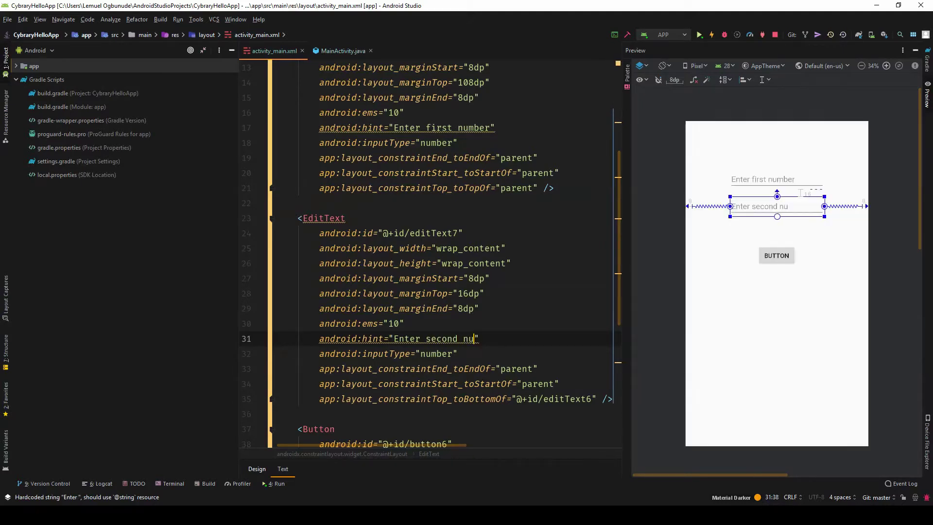
{"action": "type", "text": "mber"}
{"action": "scroll", "coordinate": [414, 348], "scroll_direction": "down", "scroll_amount": 4}
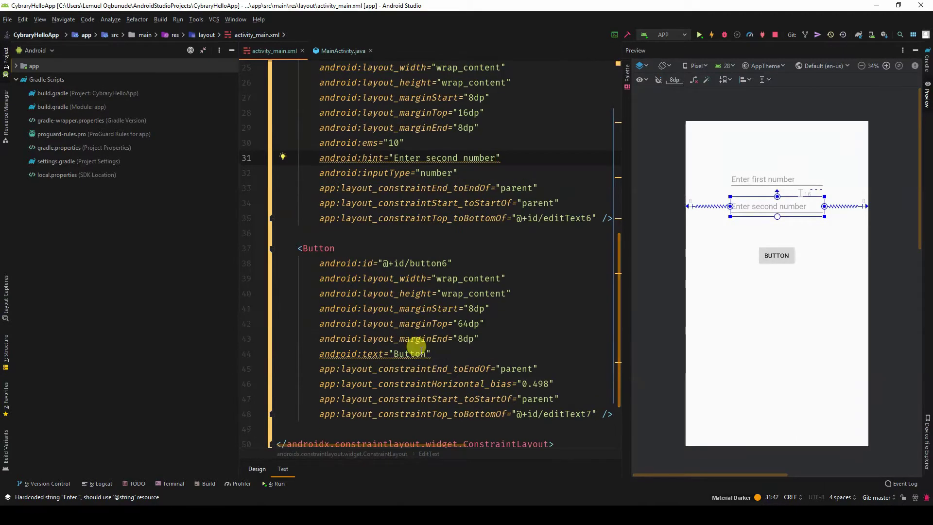
{"action": "left_click", "coordinate": [412, 353]}
{"action": "double_click", "coordinate": [408, 353]}
{"action": "type", "text": "Add"}
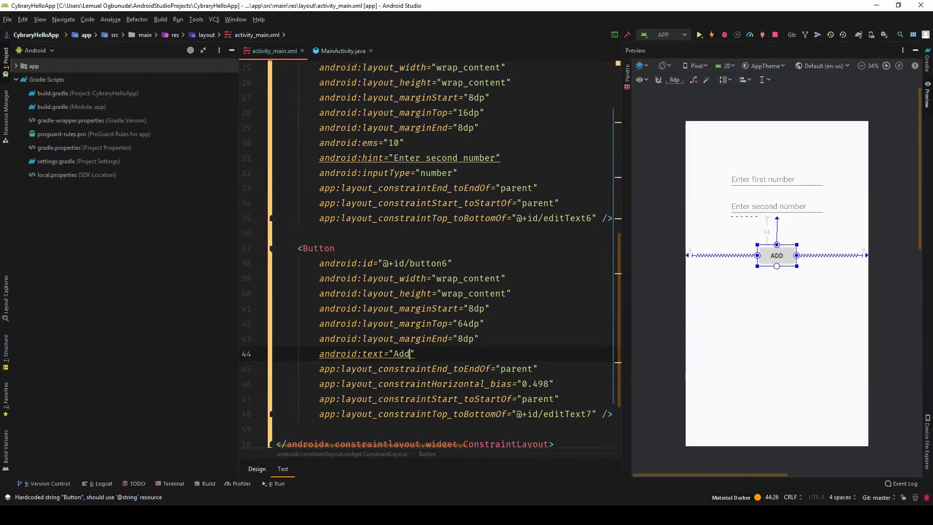
- In the design view, rename the first number field's id to et_first_number
{"action": "left_click", "coordinate": [261, 470]}
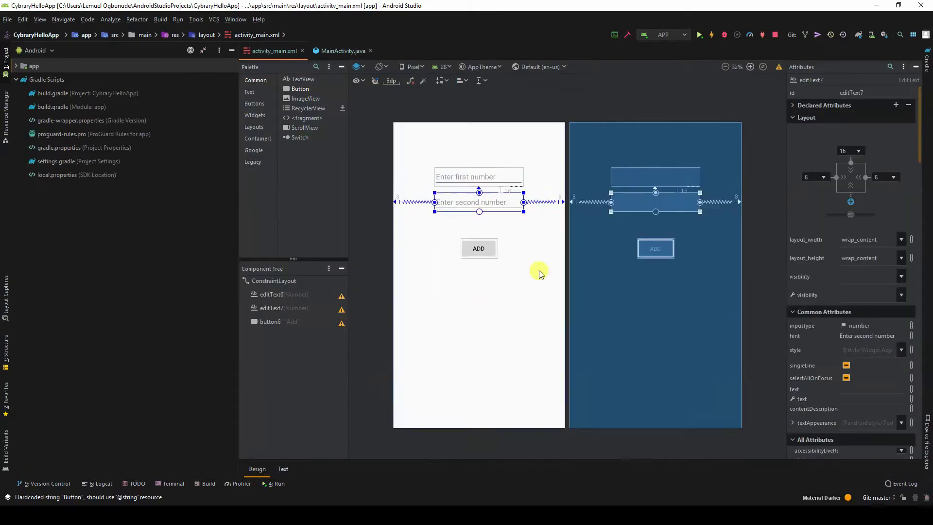
{"action": "left_click", "coordinate": [463, 175]}
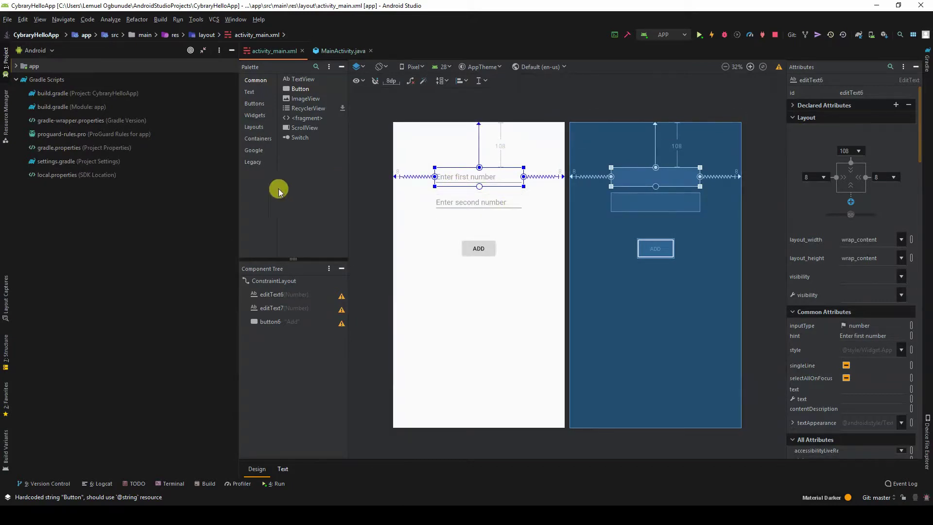
{"action": "double_click", "coordinate": [862, 92]}
{"action": "type", "text": "et_first_number"}
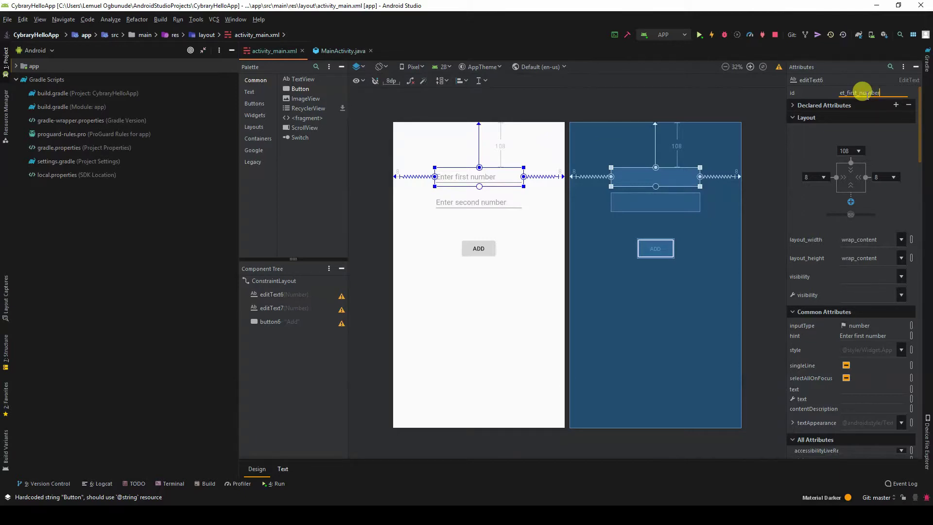
{"action": "key", "text": "Return"}
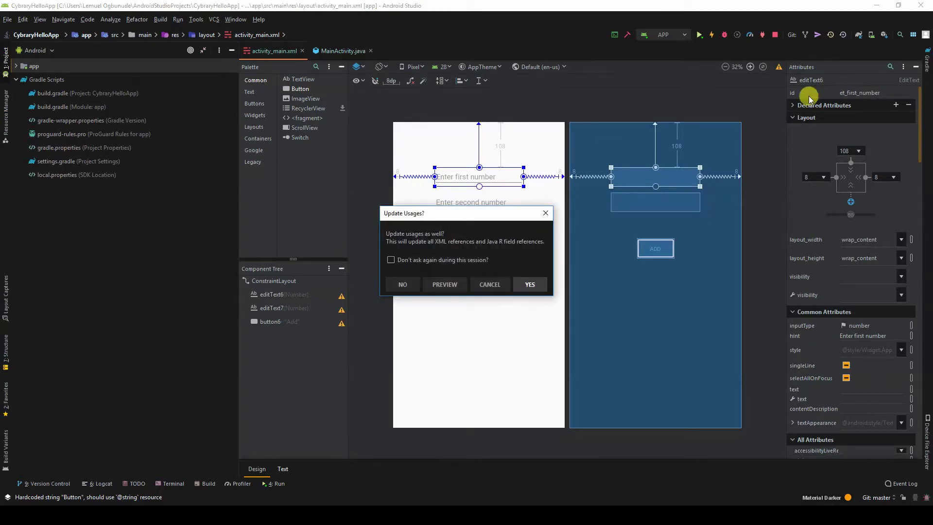
{"action": "left_click", "coordinate": [538, 283]}
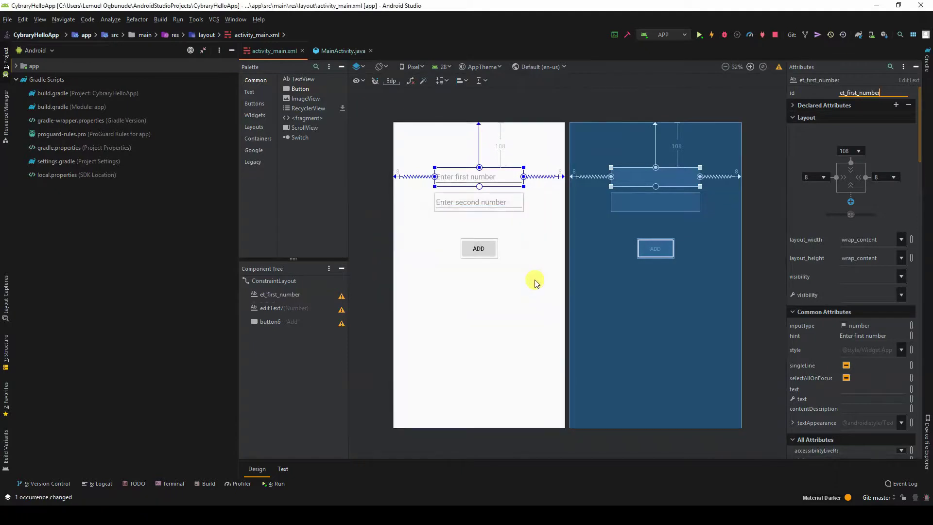
- Rename the second number field's id to et_second_number, updating usages
{"action": "left_click", "coordinate": [466, 202]}
{"action": "double_click", "coordinate": [854, 92]}
{"action": "type", "text": "econd"}
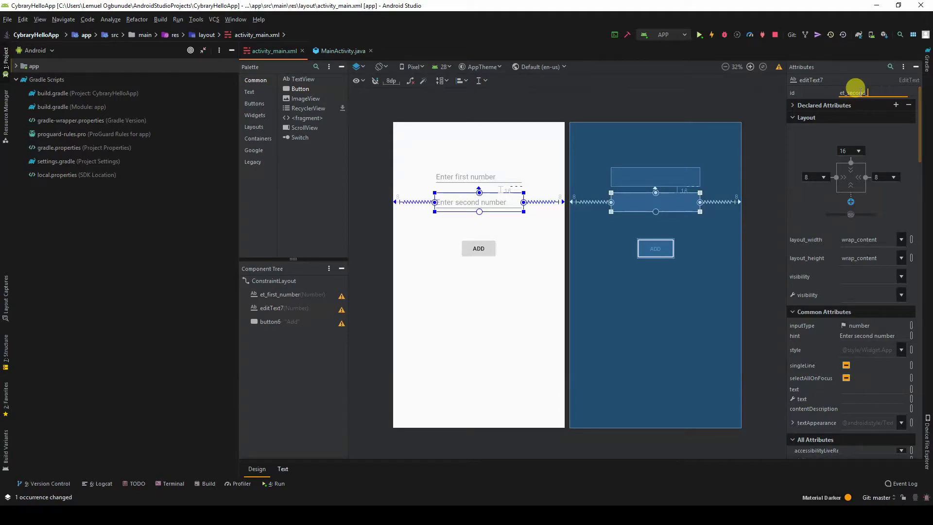
{"action": "key", "text": "Return"}
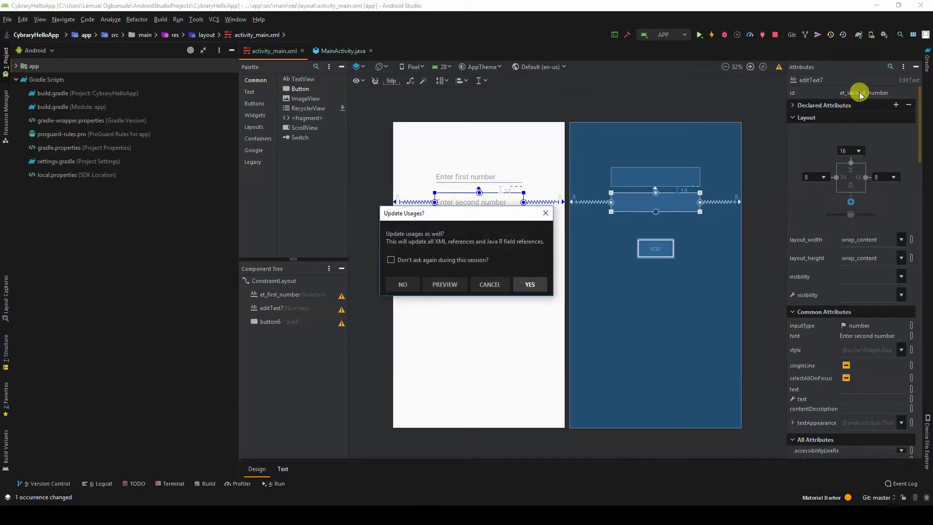
{"action": "key", "text": "Return"}
- Rename the ADD button's id to btn_add
{"action": "left_click", "coordinate": [478, 248]}
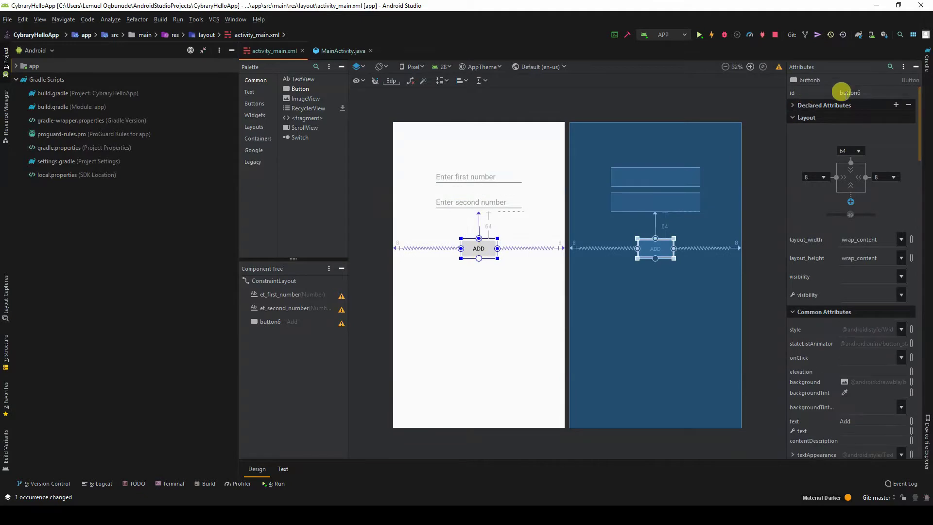
{"action": "double_click", "coordinate": [850, 93]}
{"action": "type", "text": "btn_add"}
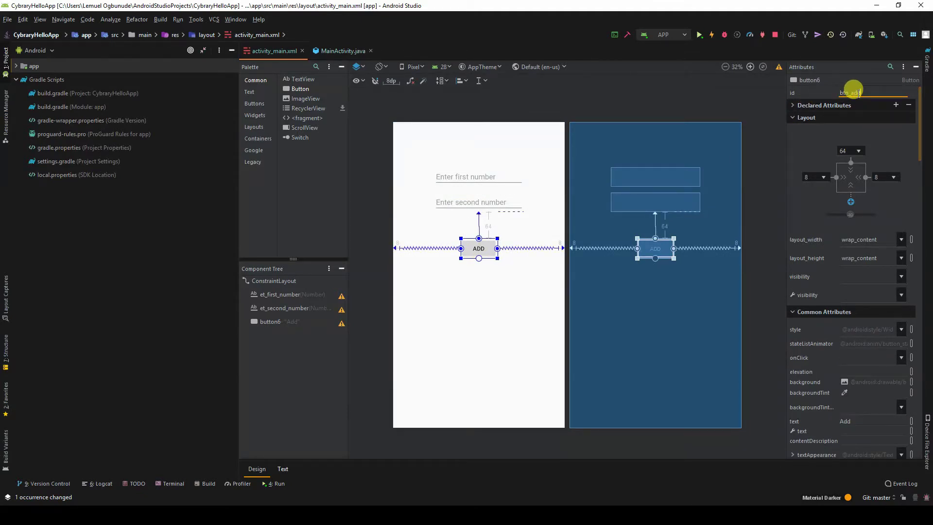
{"action": "left_click", "coordinate": [375, 180]}
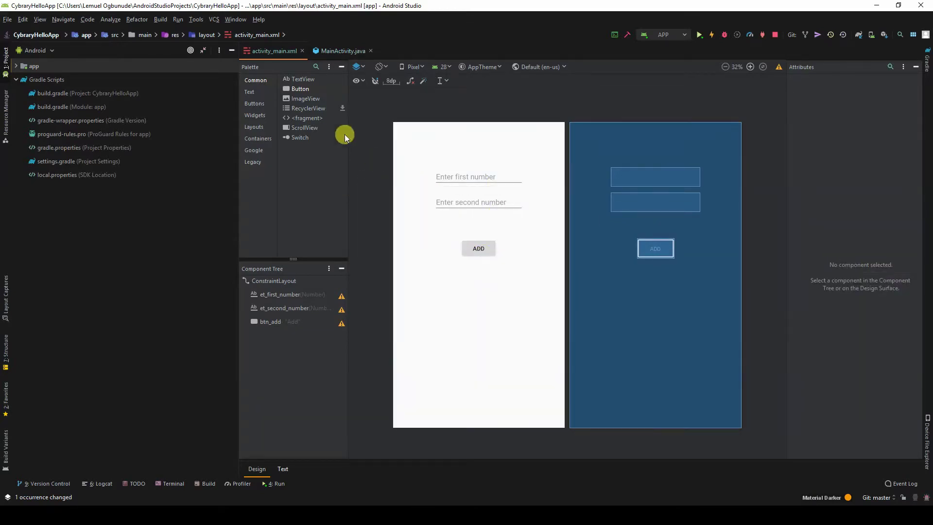
- Place a TextView under ADD, constrained to both parent sides and the button
{"action": "left_click", "coordinate": [264, 88]}
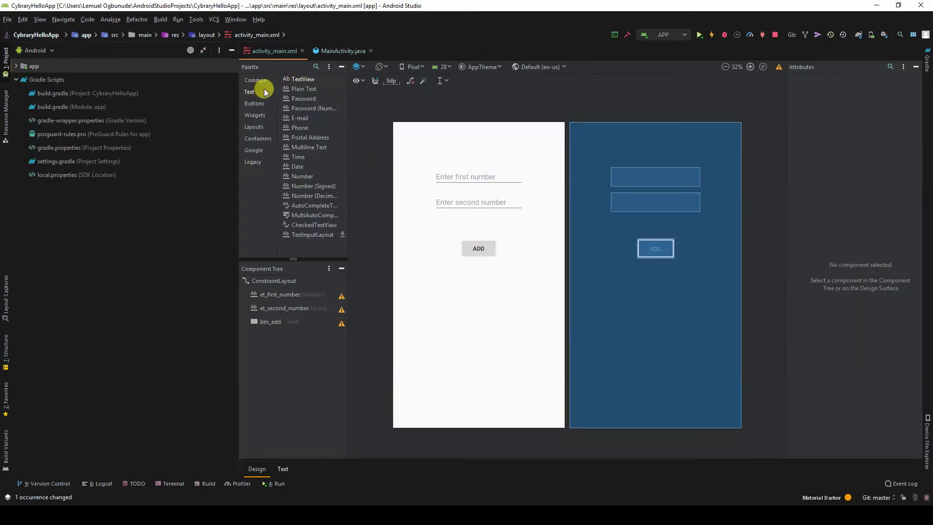
{"action": "mouse_move", "coordinate": [303, 78]}
{"action": "left_mouse_down"}
{"action": "mouse_move", "coordinate": [478, 298]}
{"action": "mouse_move", "coordinate": [395, 297]}
{"action": "left_mouse_up"}
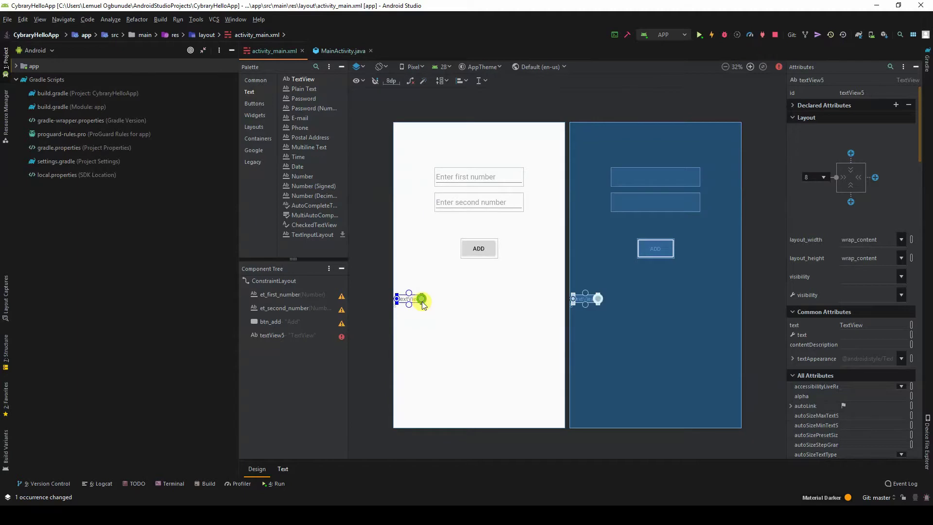
{"action": "left_click_drag", "start_coordinate": [422, 299], "coordinate": [562, 300]}
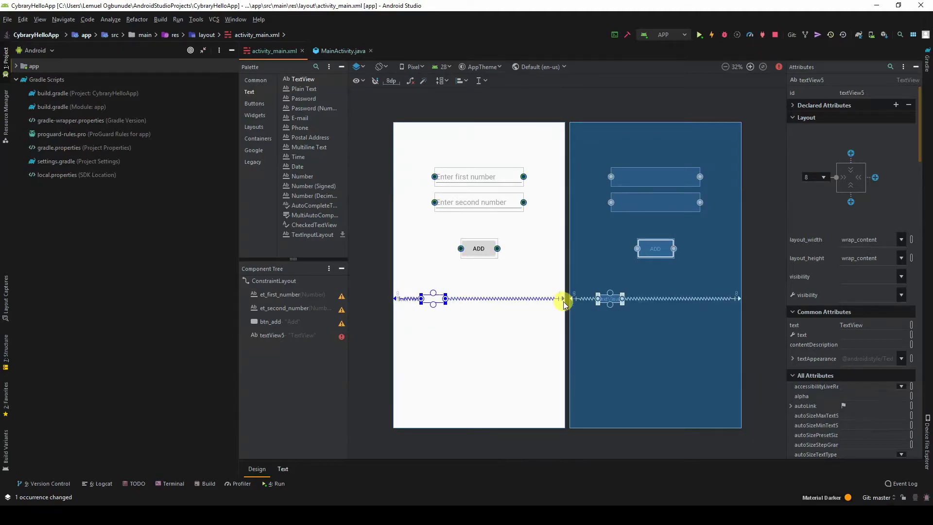
{"action": "mouse_move", "coordinate": [478, 292]}
{"action": "left_mouse_down"}
{"action": "mouse_move", "coordinate": [479, 260]}
{"action": "mouse_move", "coordinate": [476, 299]}
{"action": "left_mouse_up"}
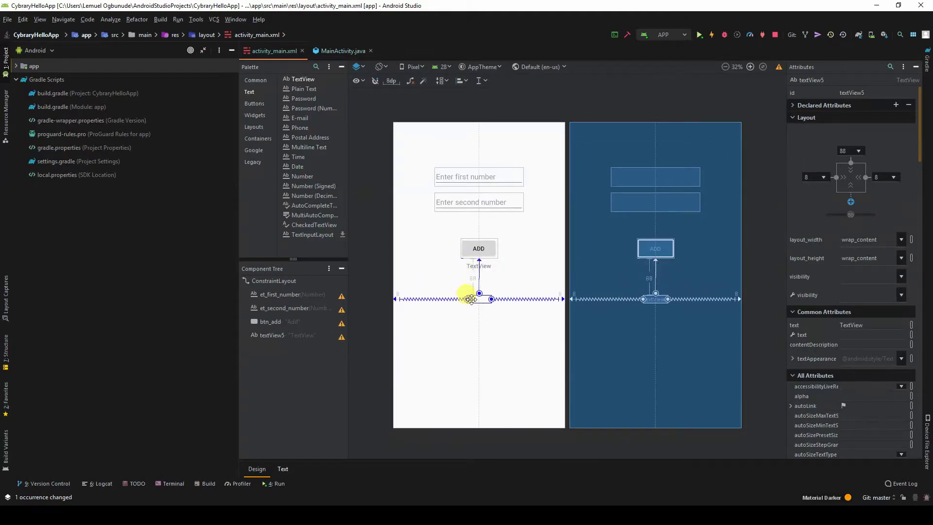
- In the XML, set the TextView's text to 0 and textSize to 20sp
{"action": "left_click", "coordinate": [283, 468]}
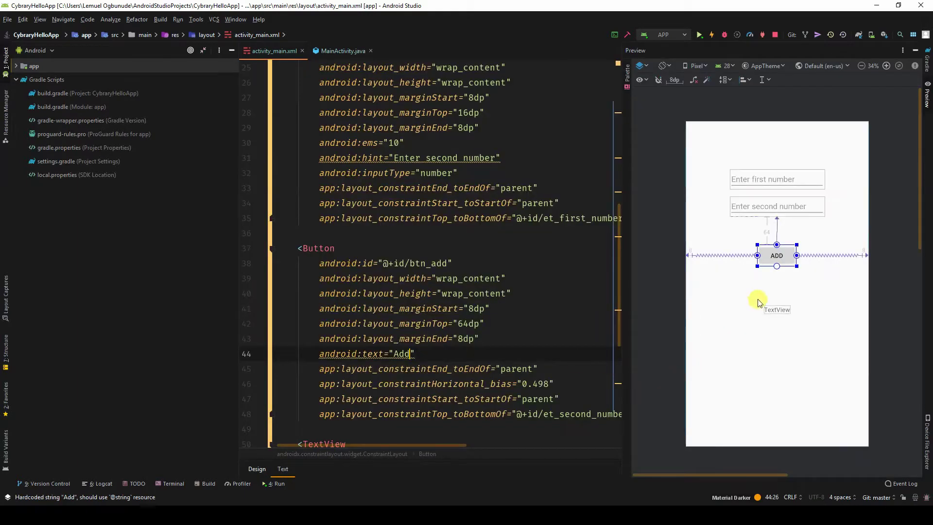
{"action": "left_click", "coordinate": [770, 312]}
{"action": "double_click", "coordinate": [413, 302]}
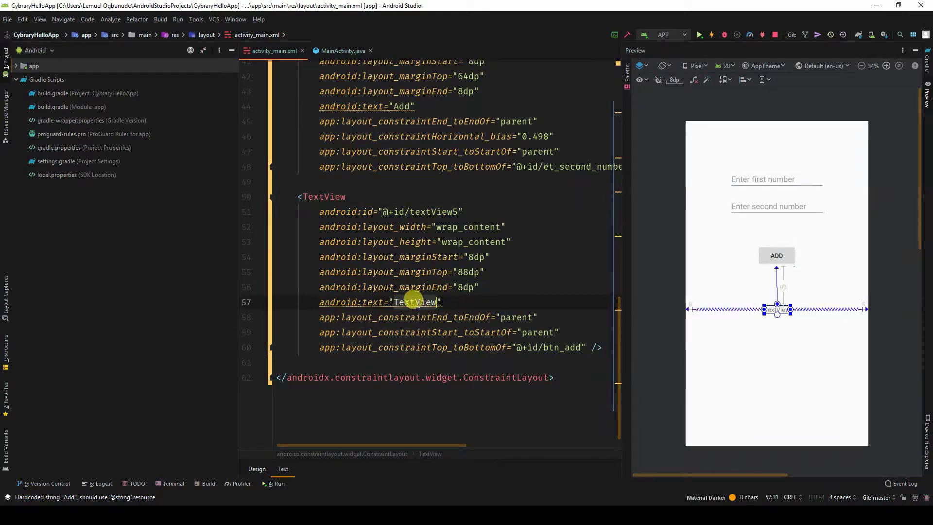
{"action": "key", "text": "BackSpace"}
{"action": "type", "text": "0"}
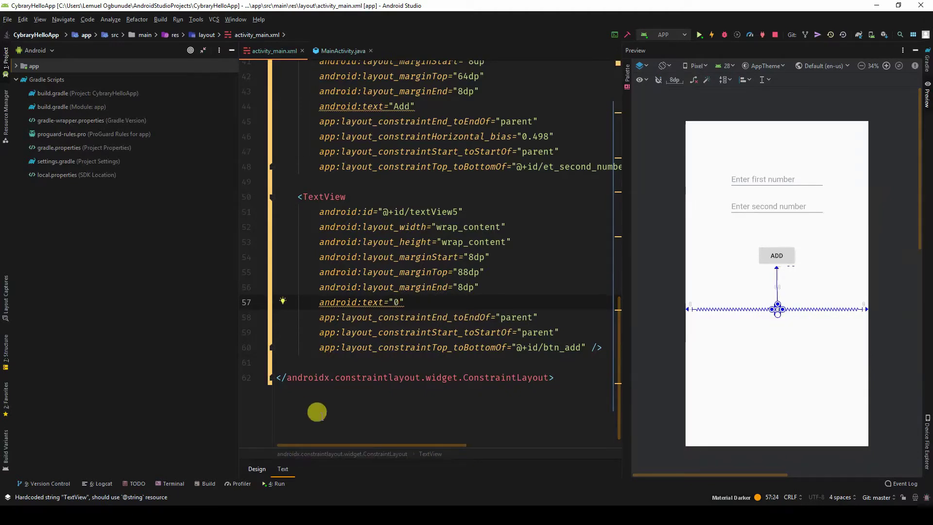
{"action": "left_click", "coordinate": [481, 286]}
{"action": "key", "text": "Return"}
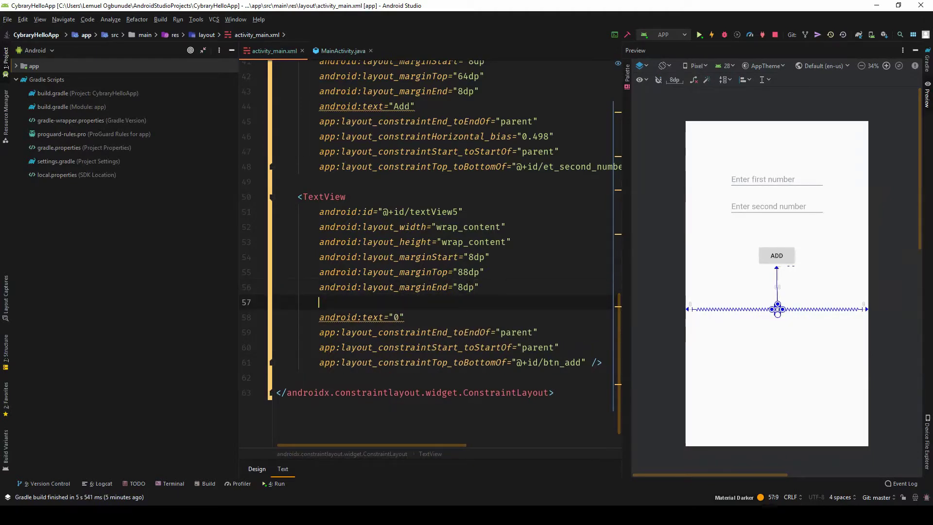
{"action": "type", "text": "s"}
{"action": "key", "text": "BackSpace"}
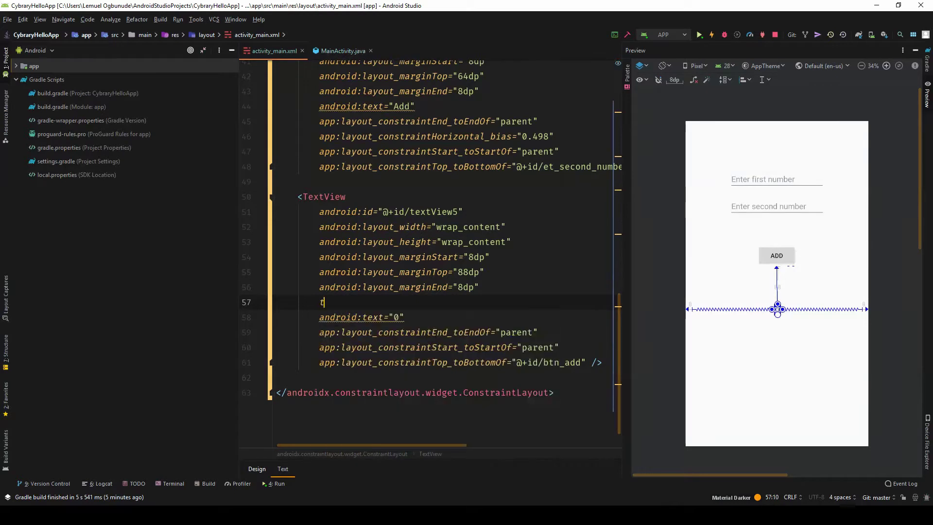
{"action": "type", "text": "tex"}
{"action": "key", "text": "Return"}
{"action": "type", "text": "2"}
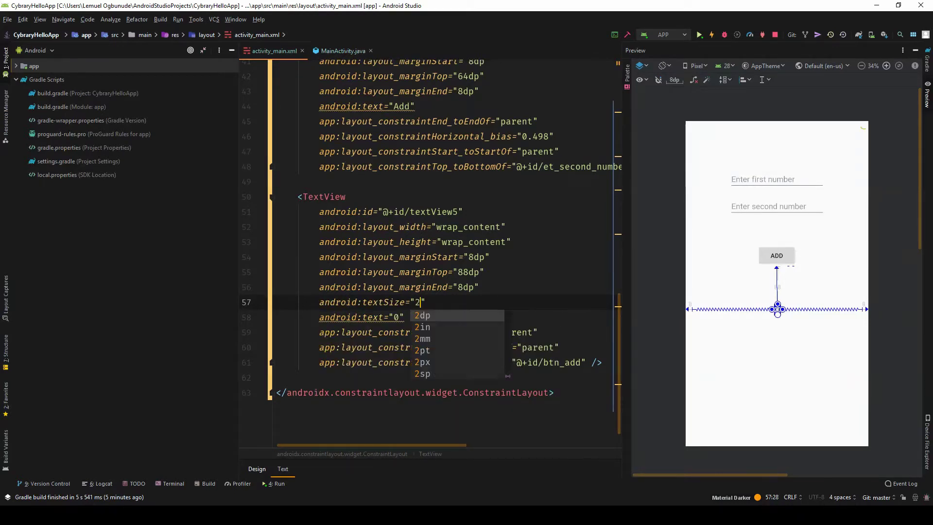
{"action": "type", "text": "0sp"}
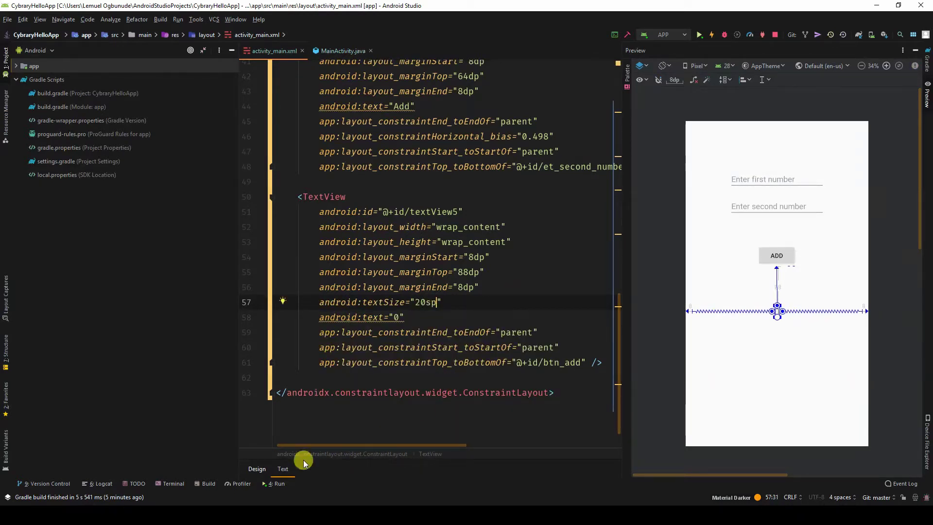
{"action": "left_click", "coordinate": [256, 469]}
- Set the TextView's id to txt_solution and open MainActivity.java
{"action": "left_click", "coordinate": [387, 282]}
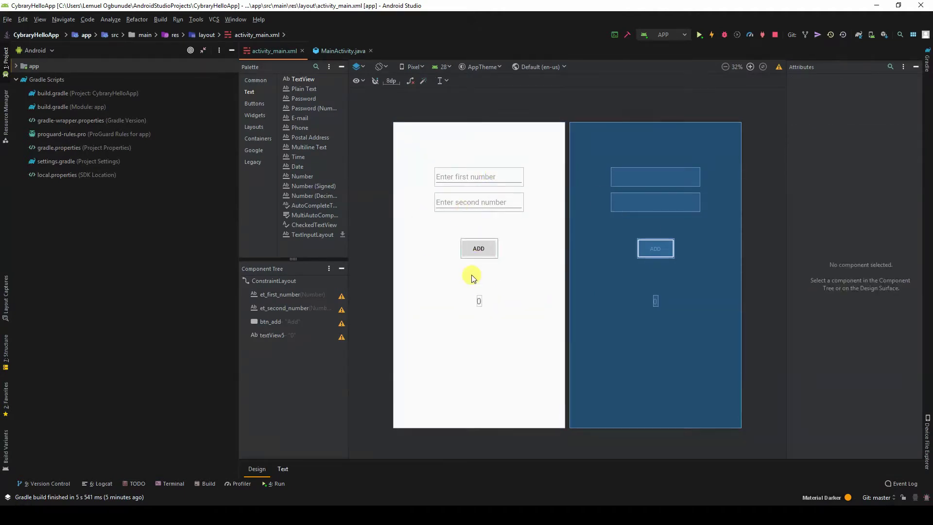
{"action": "left_click", "coordinate": [477, 304]}
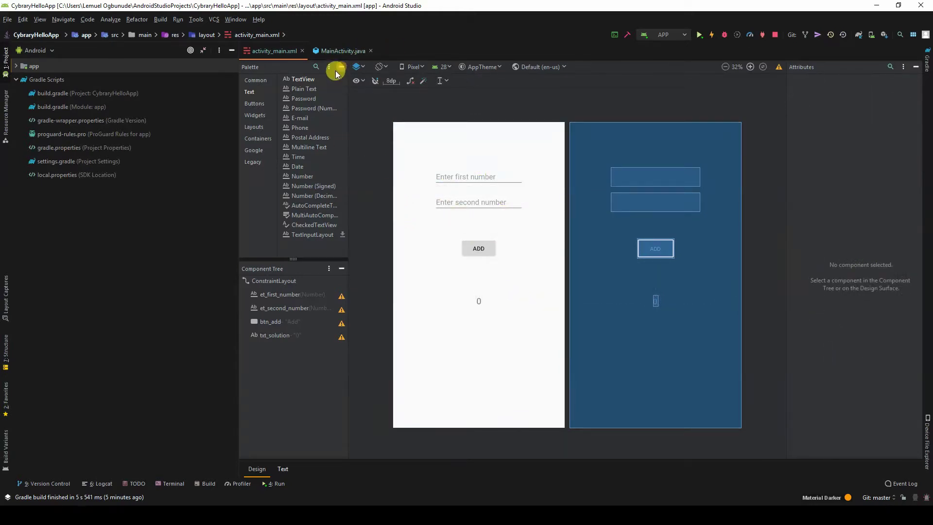
{"action": "left_click", "coordinate": [334, 50]}
{"action": "left_click", "coordinate": [543, 202]}
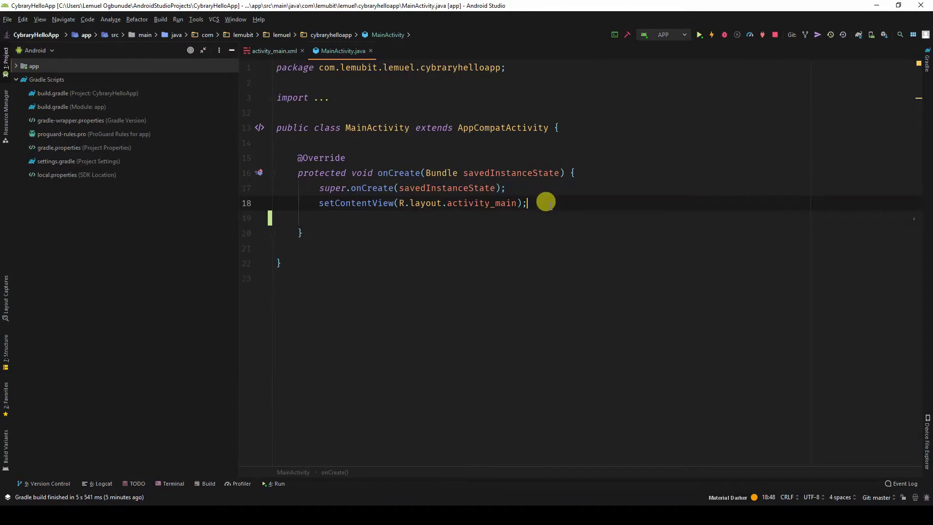
{"action": "type", "text": "EditText editTextFirstValue = findViewById(R.id.et_first_number); EditText editTextSecondValue = findViewById(R.id.et_second_number); Button button = findViewById(R.id.btn_add); TextView textViewSolution = findViewById(R.id.txt_solution);"}
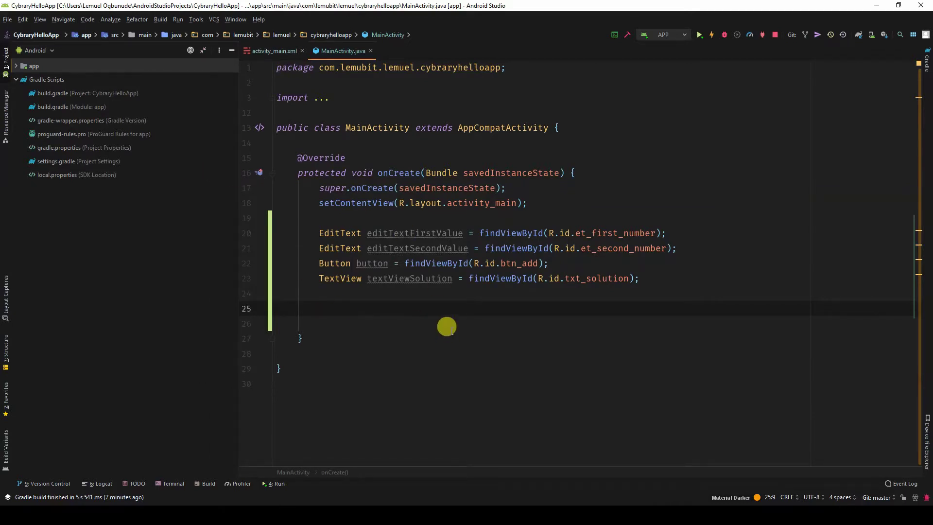
{"action": "type", "text": "b"}
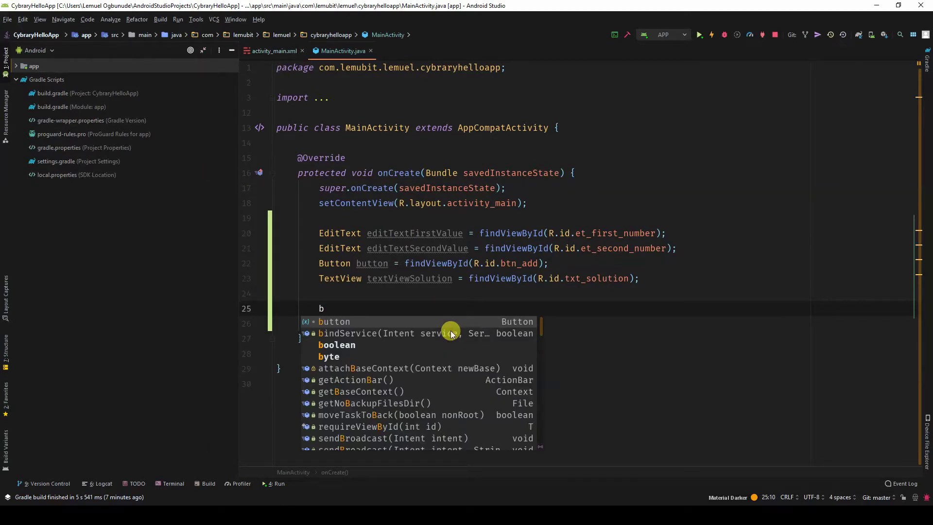
{"action": "key", "text": "Return"}
{"action": "type", "text": "et"}
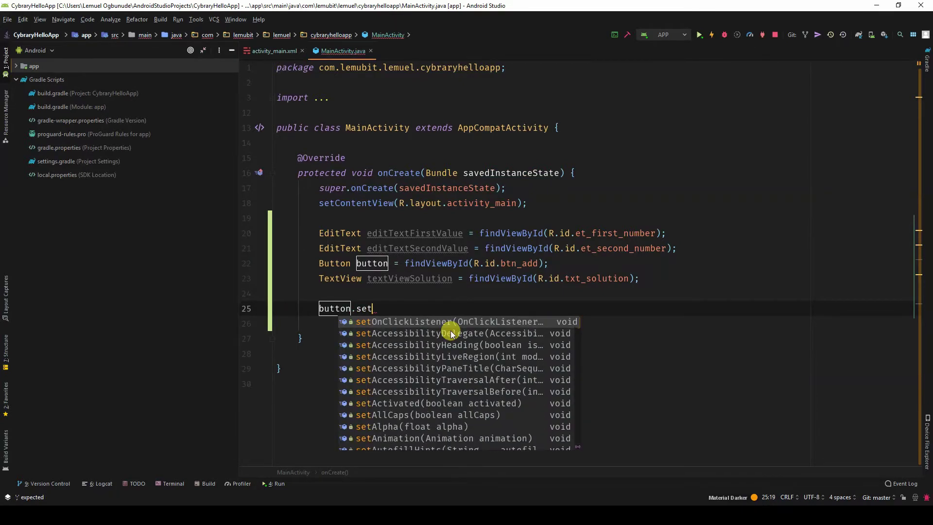
{"action": "key", "text": "Return"}
{"action": "type", "text": "new O);"}
{"action": "key", "text": "Return"}
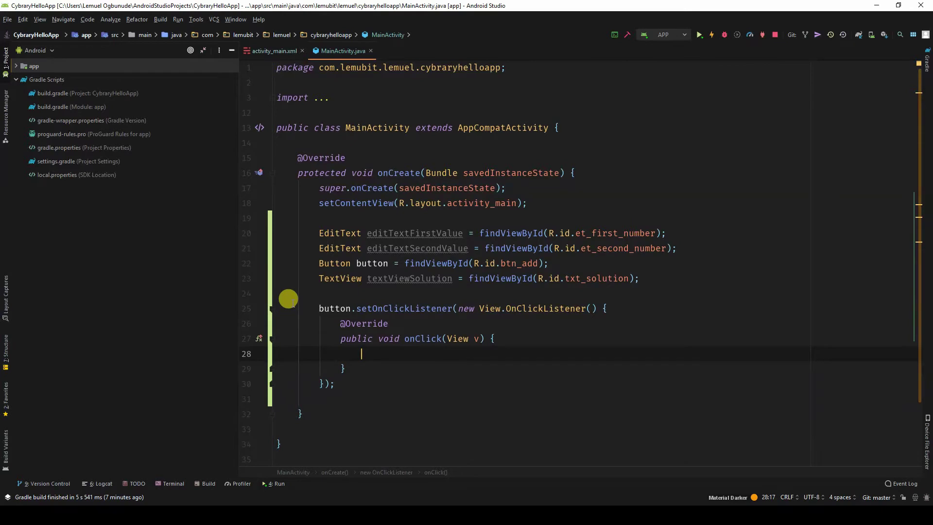
{"action": "mouse_move", "coordinate": [414, 233]}
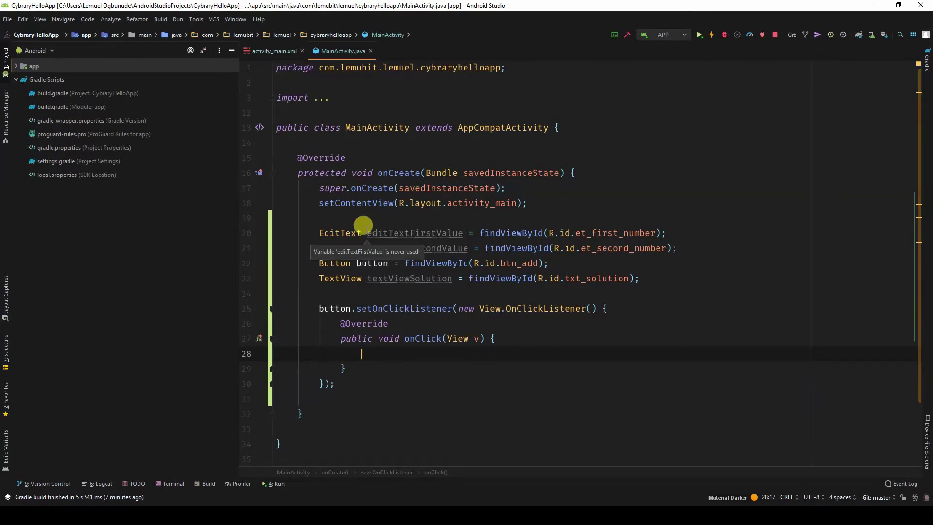
{"action": "double_click", "coordinate": [387, 233]}
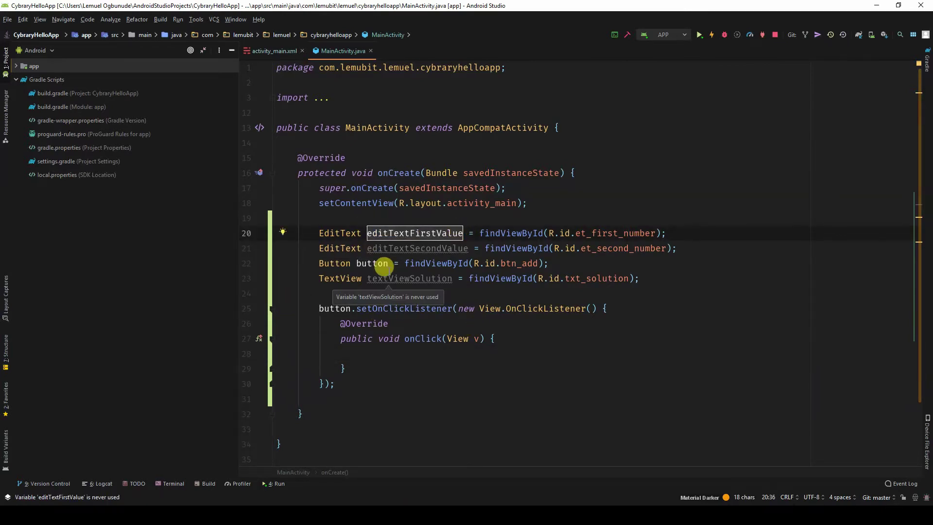
{"action": "left_click_drag", "start_coordinate": [366, 248], "coordinate": [481, 248]}
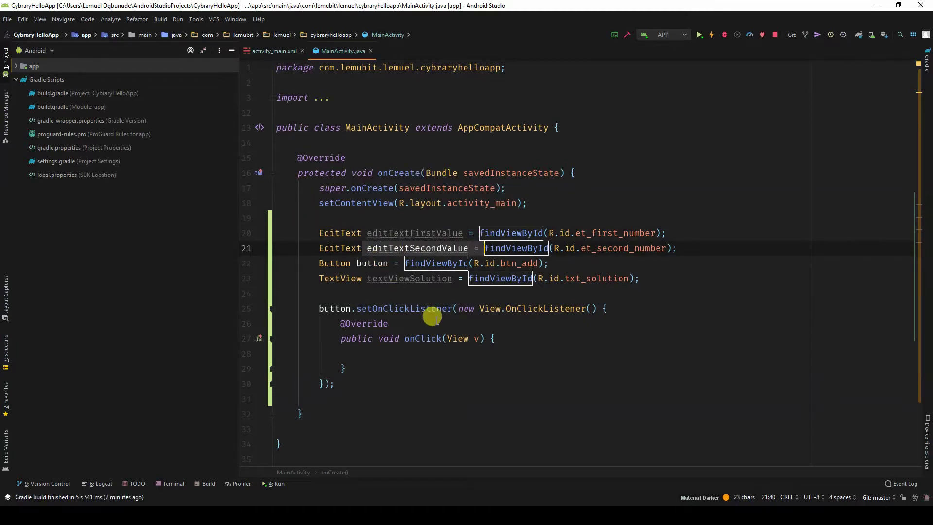
{"action": "left_click_drag", "start_coordinate": [366, 279], "coordinate": [452, 279]}
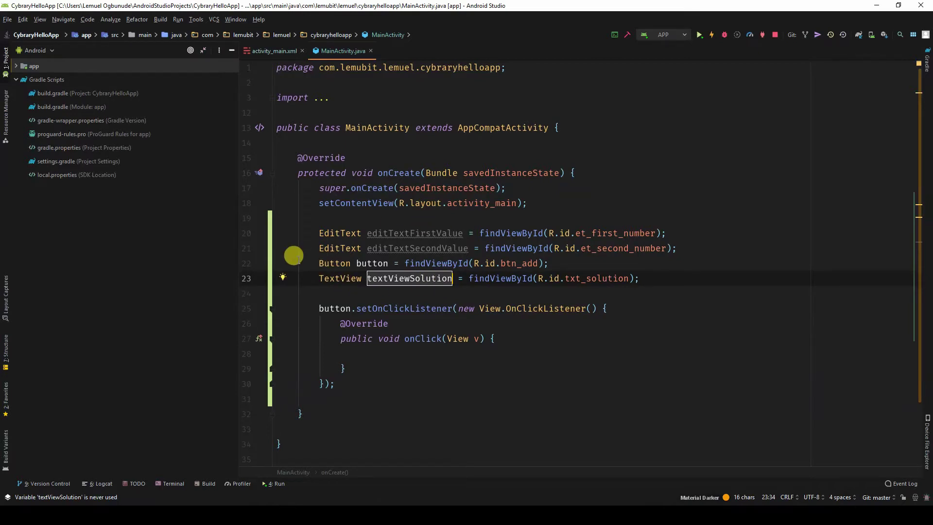
{"action": "left_click", "coordinate": [379, 351]}
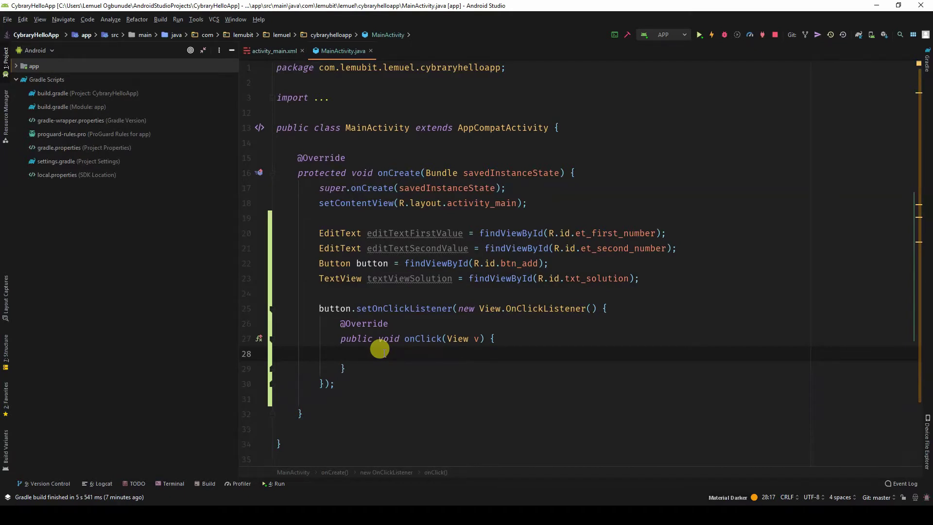
{"action": "type", "text": "String firstValue = editTextFirstValue.getText().toString()"}
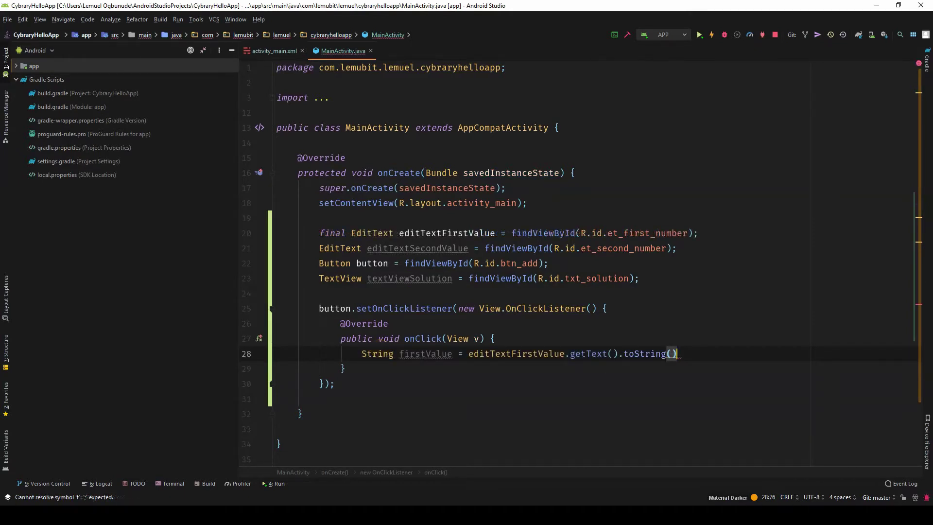
{"action": "type", "text": ";"}
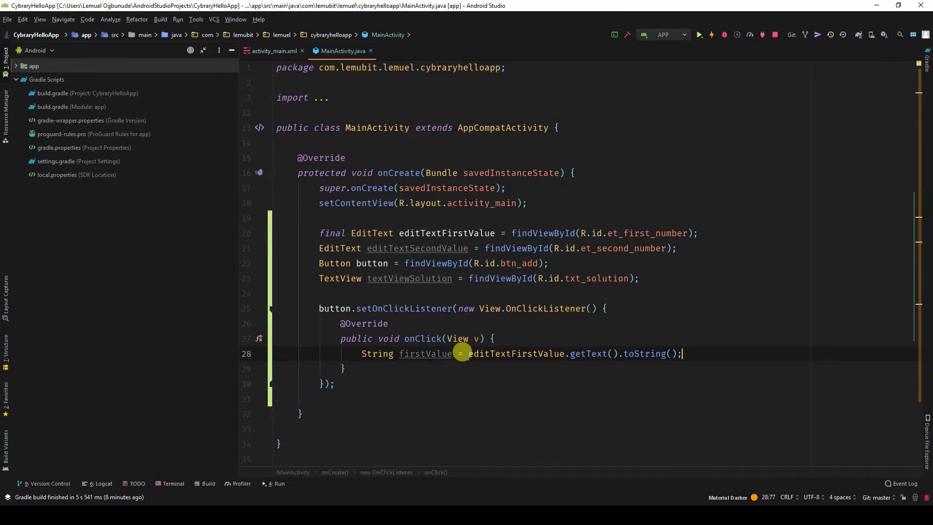
- Read firstValue and secondValue from the two fields with getText().toString() as String variables
{"action": "left_click_drag", "start_coordinate": [468, 354], "coordinate": [665, 354]}
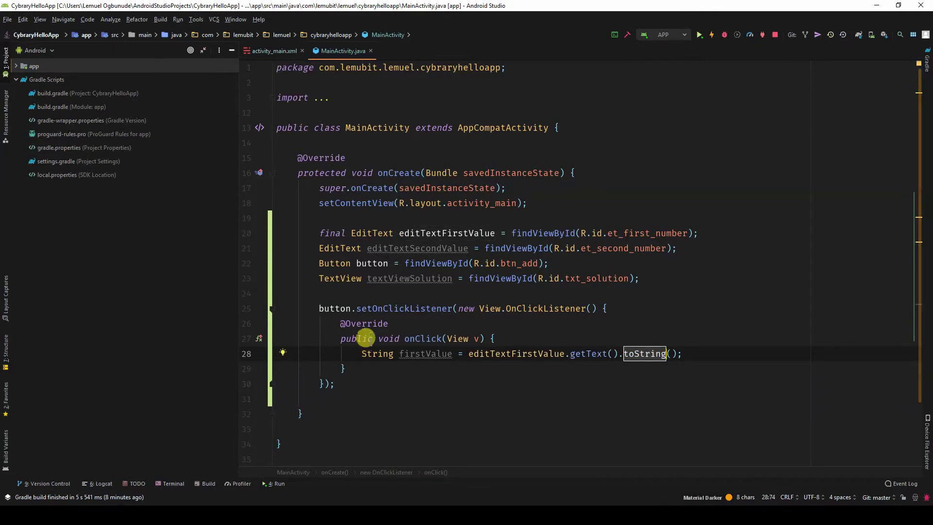
{"action": "left_click", "coordinate": [688, 354]}
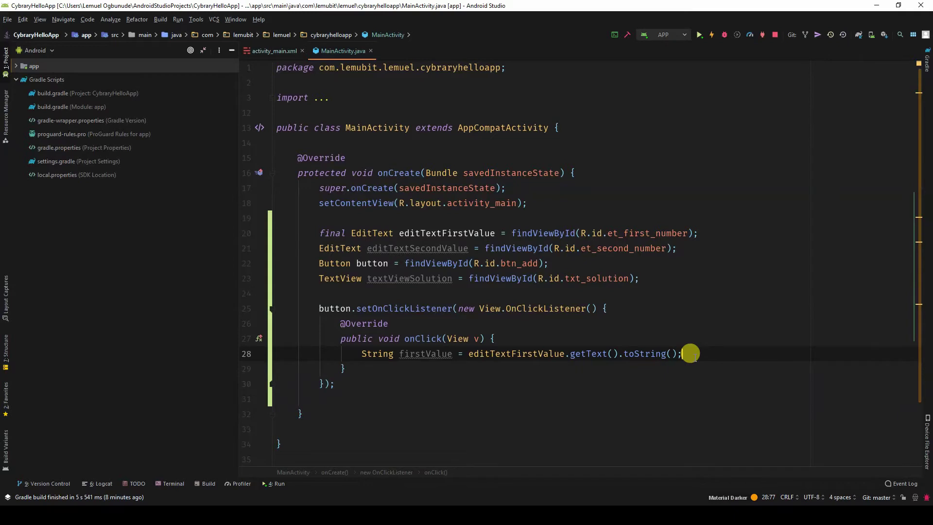
{"action": "key", "text": "Return"}
{"action": "type", "text": "St"}
{"action": "key", "text": "Return"}
{"action": "type", "text": "String se"}
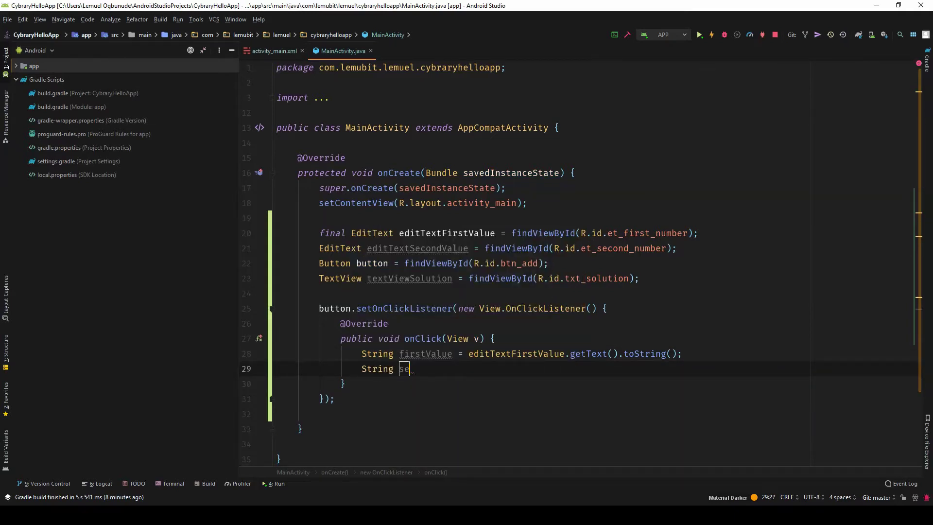
{"action": "type", "text": "condValue = editTextSecondValue.getText().toString();"}
{"action": "key", "text": "Return"}
{"action": "key", "text": "Return"}
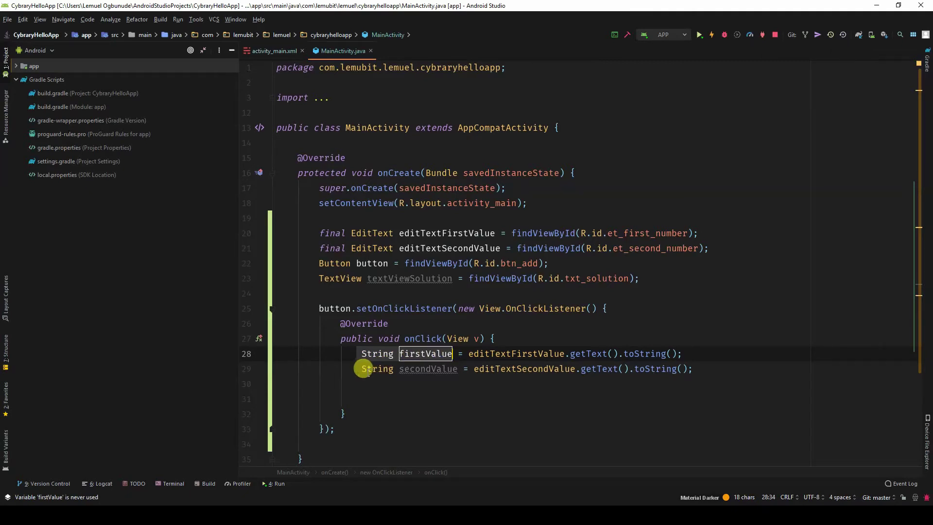
{"action": "left_click_drag", "start_coordinate": [360, 369], "coordinate": [453, 369]}
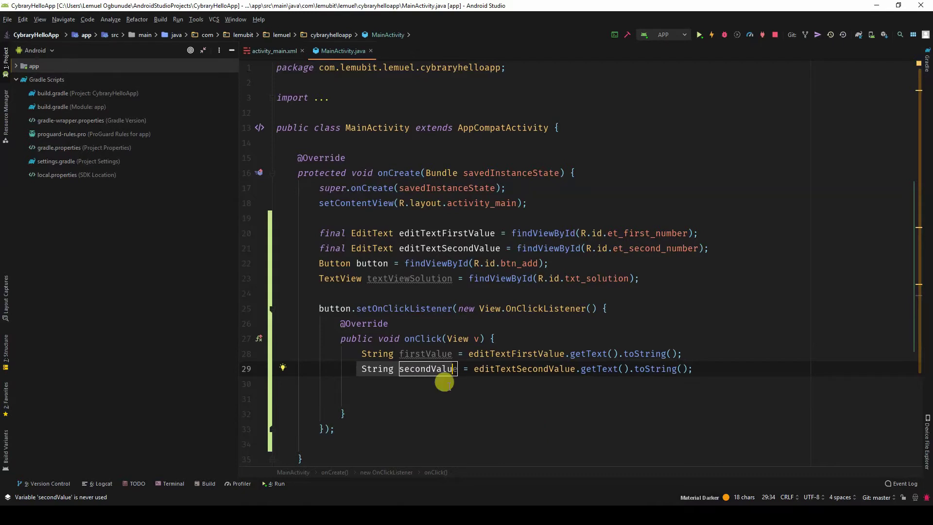
- Add int solution = Integer.valueOf(firstValue) + Integer.valueOf(secondValue) on line 30
{"action": "double_click", "coordinate": [405, 355]}
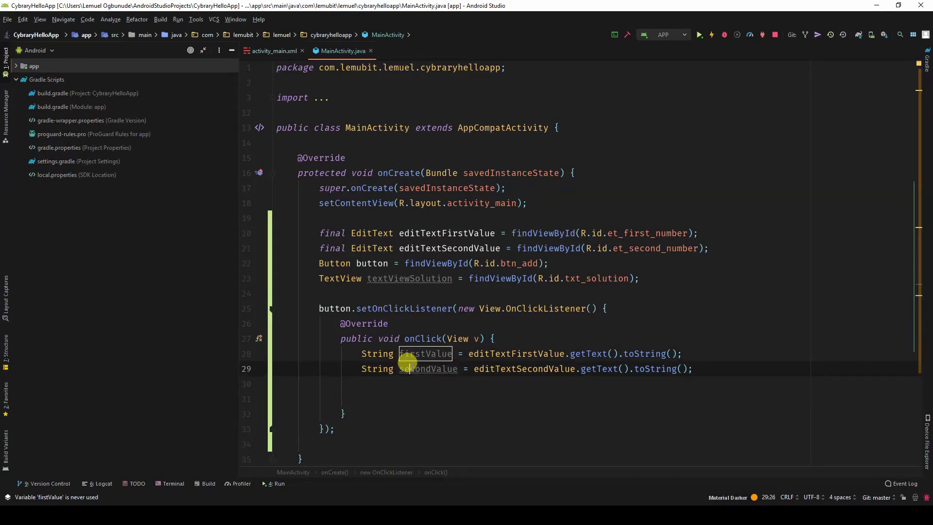
{"action": "double_click", "coordinate": [408, 370]}
{"action": "left_click", "coordinate": [385, 384]}
{"action": "type", "text": "int"}
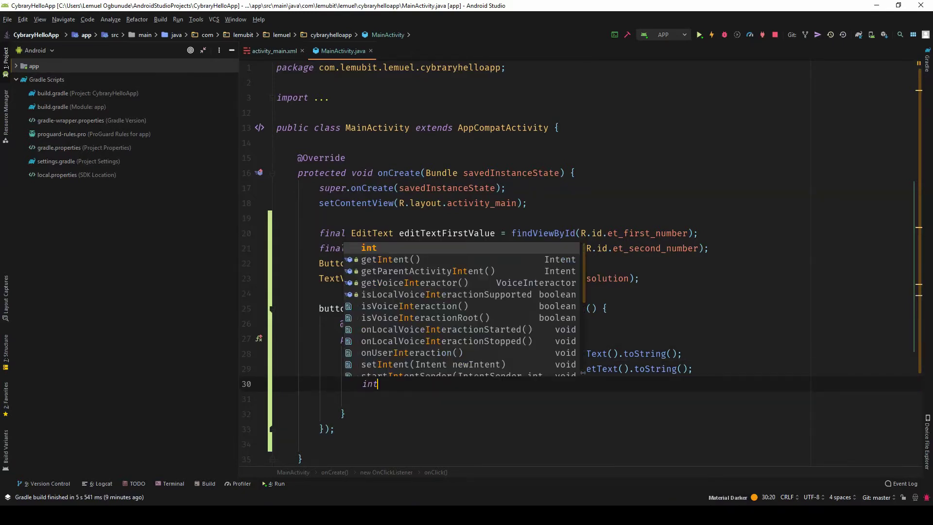
{"action": "type", "text": " soluti"}
{"action": "key", "text": "Tab"}
{"action": "key", "text": "Return"}
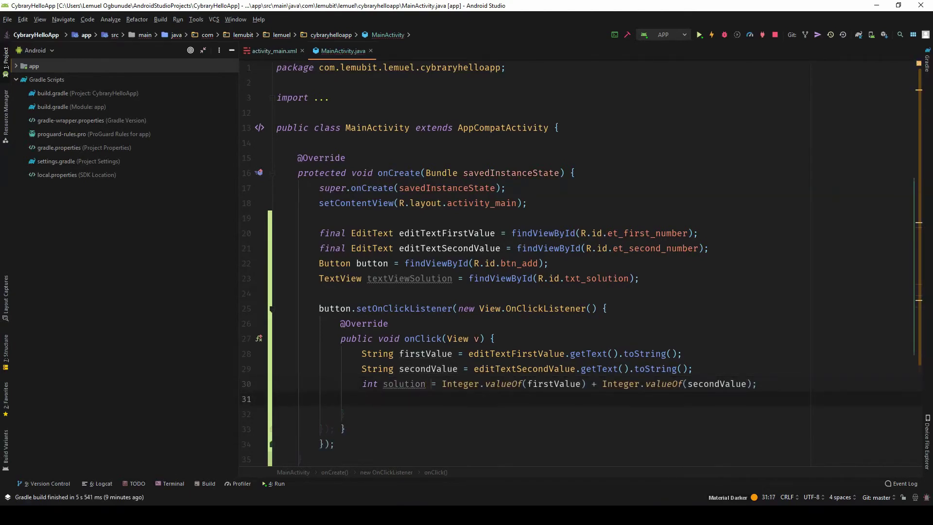
{"action": "left_click", "coordinate": [435, 382]}
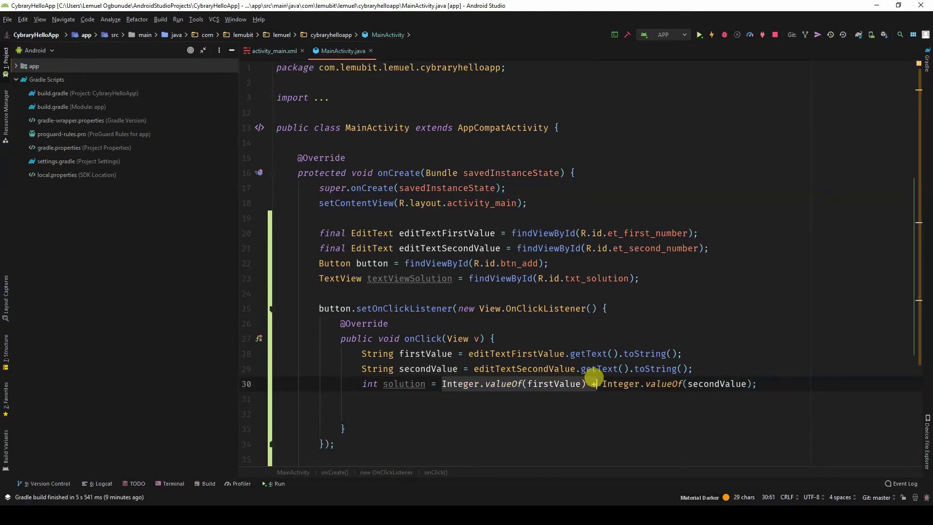
{"action": "left_click_drag", "start_coordinate": [683, 384], "coordinate": [721, 384]}
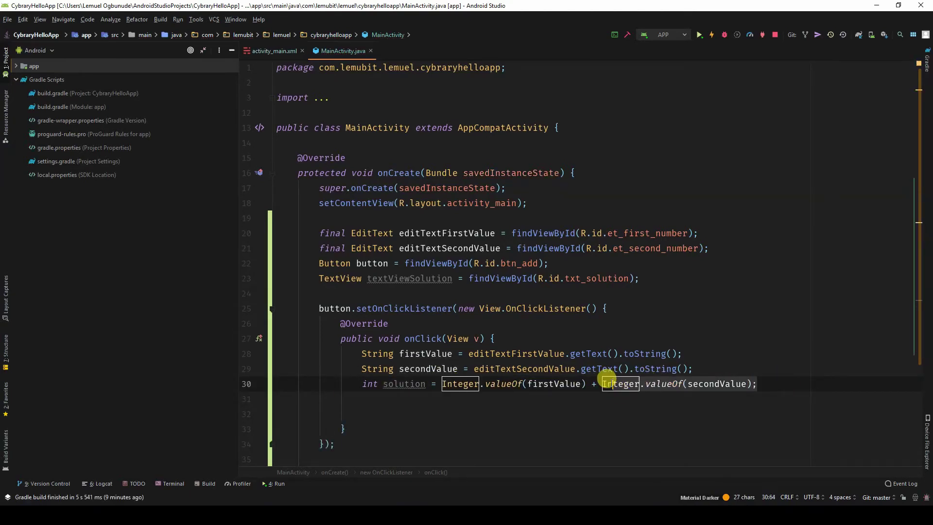
{"action": "double_click", "coordinate": [391, 383]}
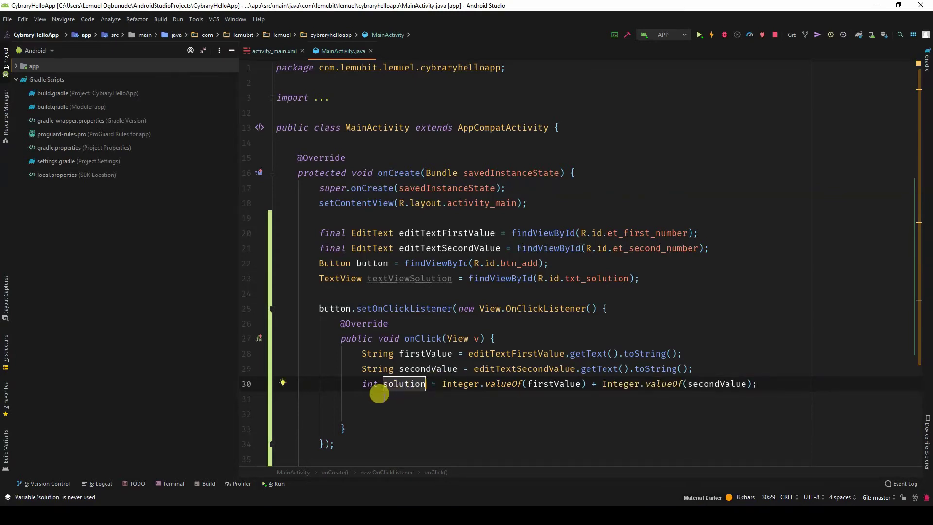
- Add textViewSolution.setText(String.valueOf(solution)) in onClick, with textViewSolution declared final
{"action": "left_click", "coordinate": [372, 398]}
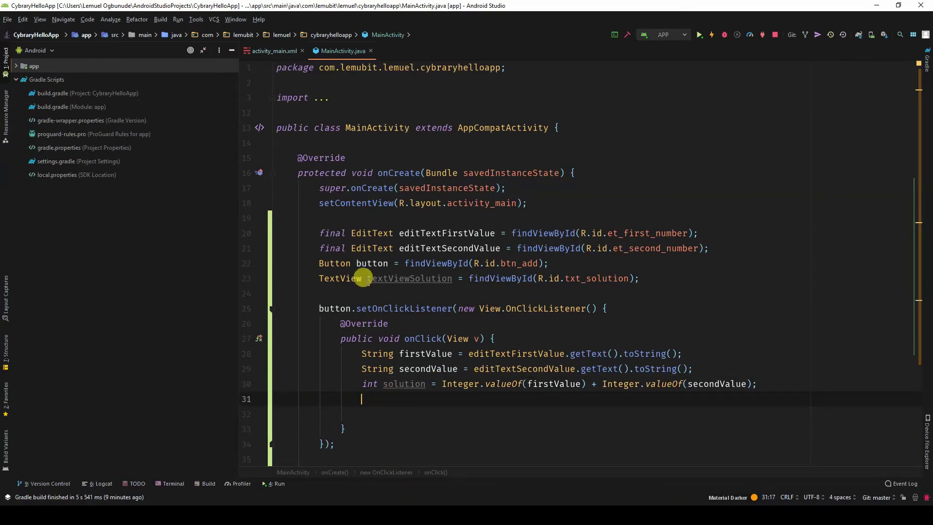
{"action": "left_click_drag", "start_coordinate": [367, 278], "coordinate": [458, 276]}
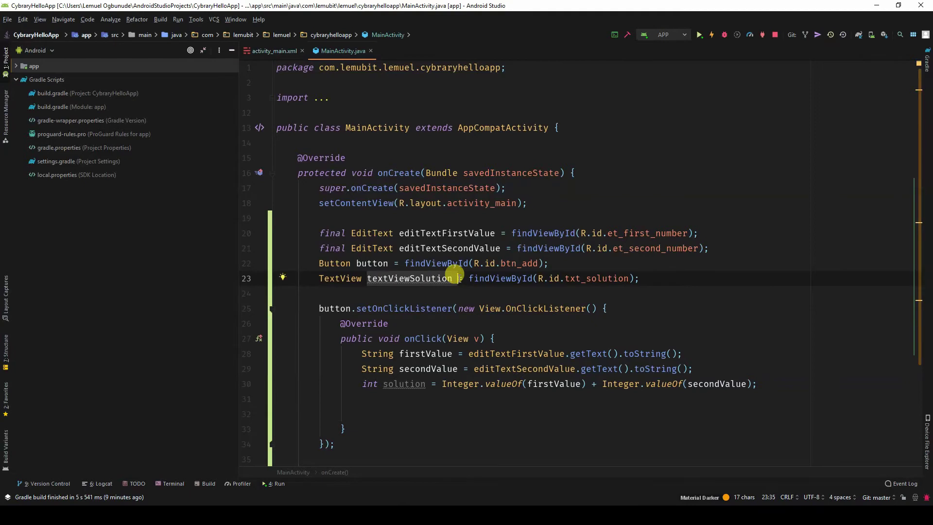
{"action": "left_click", "coordinate": [391, 398]}
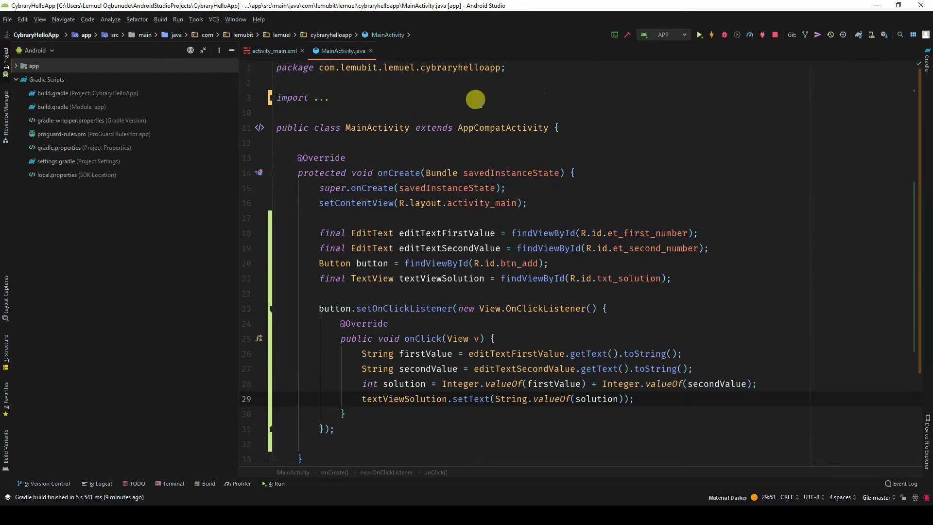
- Launch on the emulator, add 10 and 5, then change 5 to 55 and add again
{"action": "left_click", "coordinate": [703, 34]}
{"action": "left_click", "coordinate": [532, 335]}
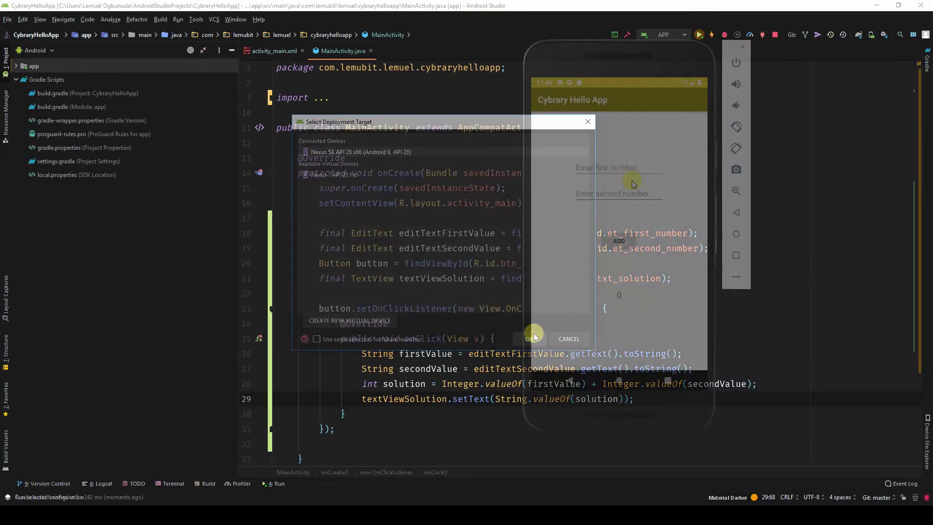
{"action": "left_click", "coordinate": [614, 168]}
{"action": "type", "text": "10"}
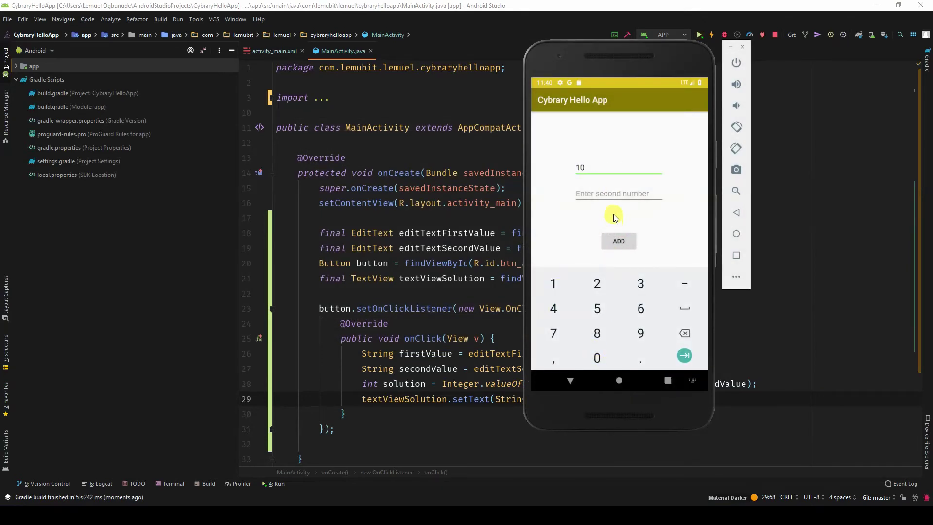
{"action": "left_click", "coordinate": [596, 309]}
{"action": "left_click", "coordinate": [570, 380]}
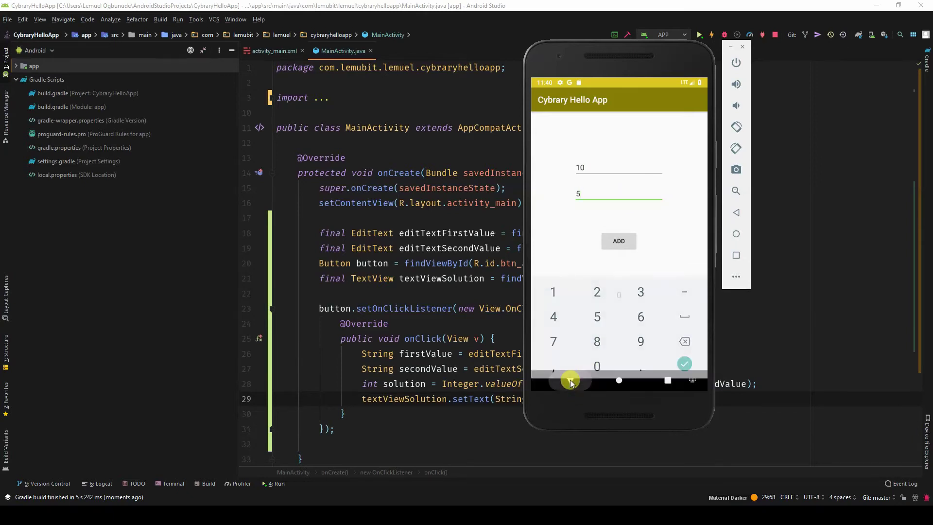
{"action": "left_click", "coordinate": [621, 242]}
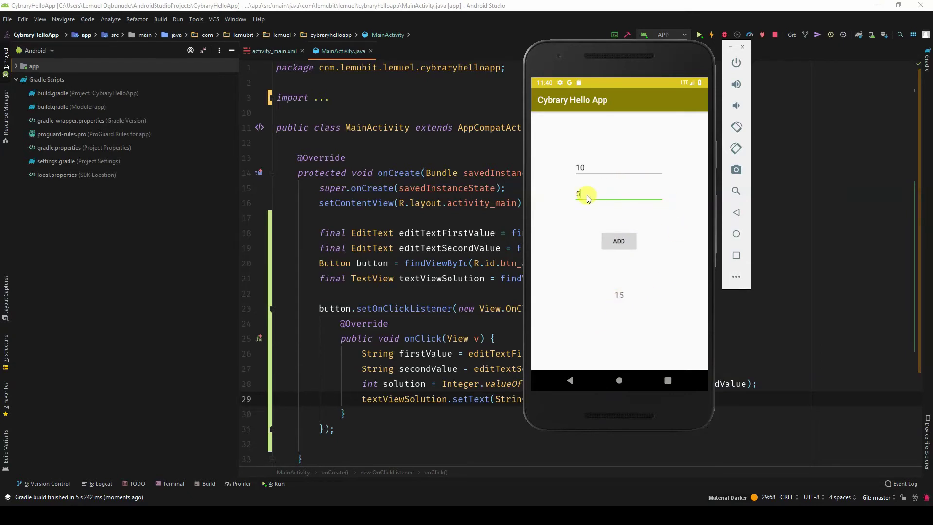
{"action": "type", "text": "5"}
{"action": "left_click", "coordinate": [622, 242]}
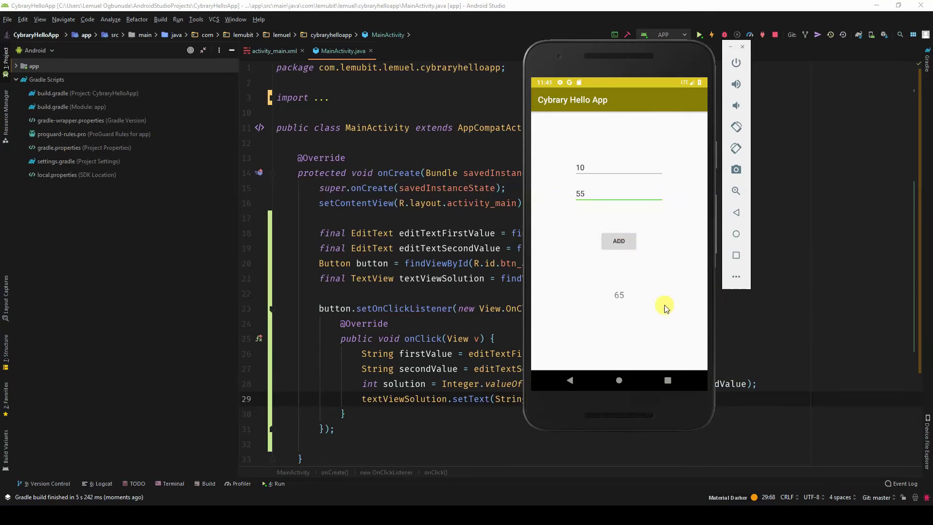